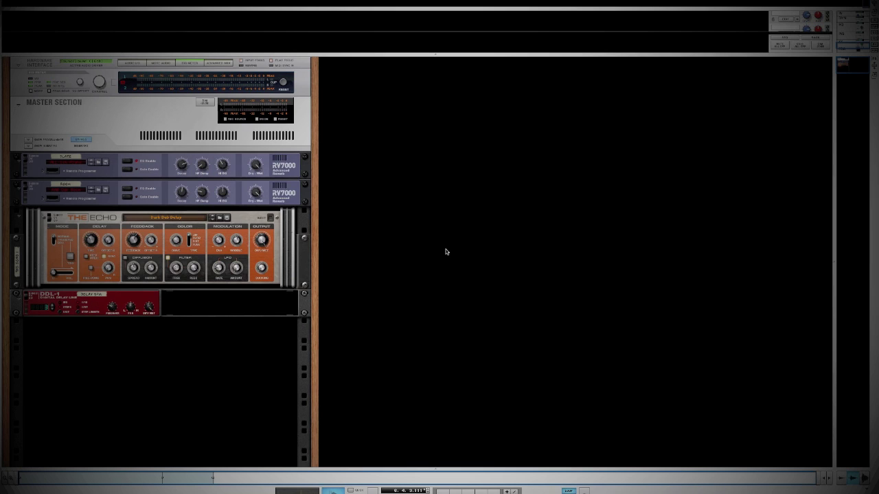
# Add a Combinator device to the empty rack
pyautogui.rightClick(435, 157)
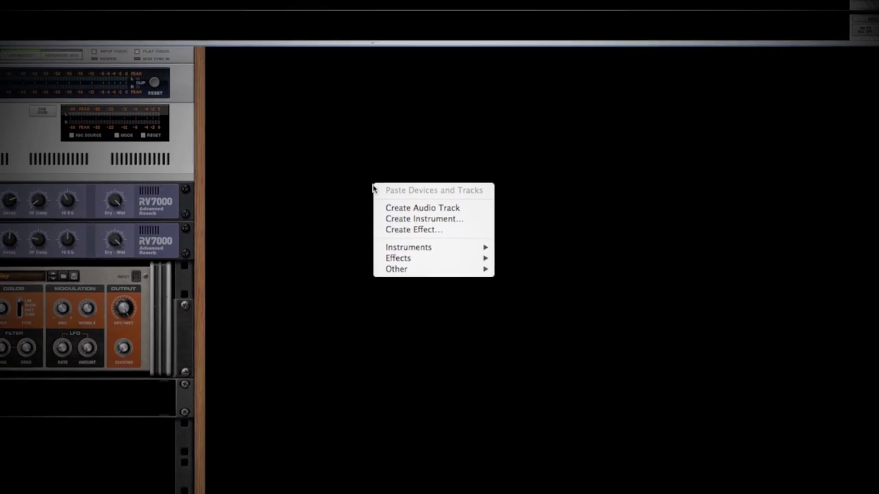
pyautogui.moveTo(384, 297)
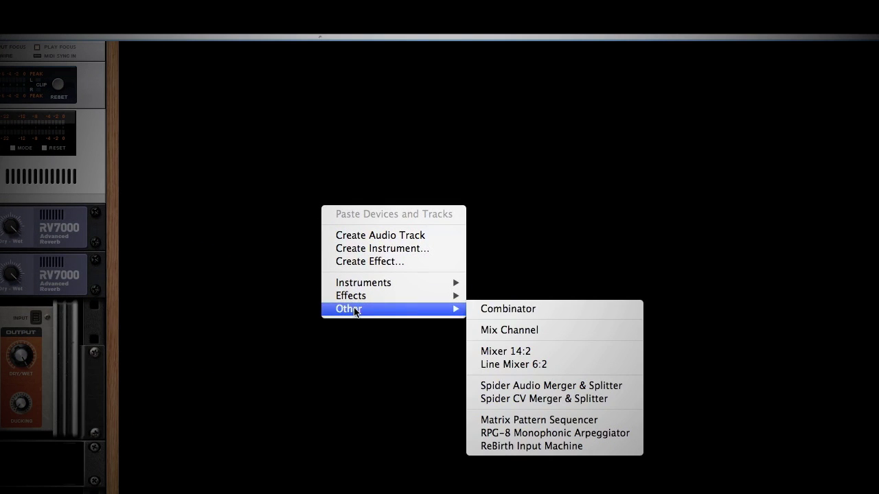
pyautogui.click(506, 309)
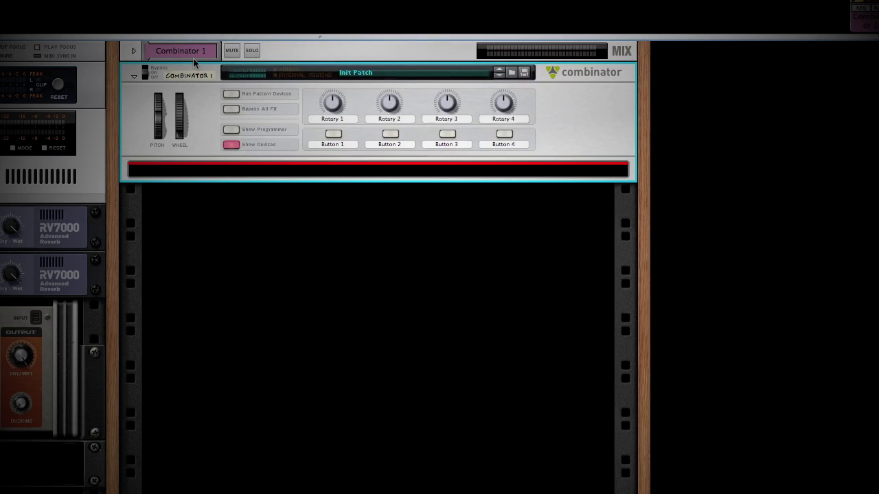
# Rename the Combinator's track and its device label to 'Drums'
pyautogui.click(184, 51)
pyautogui.write('Drums')
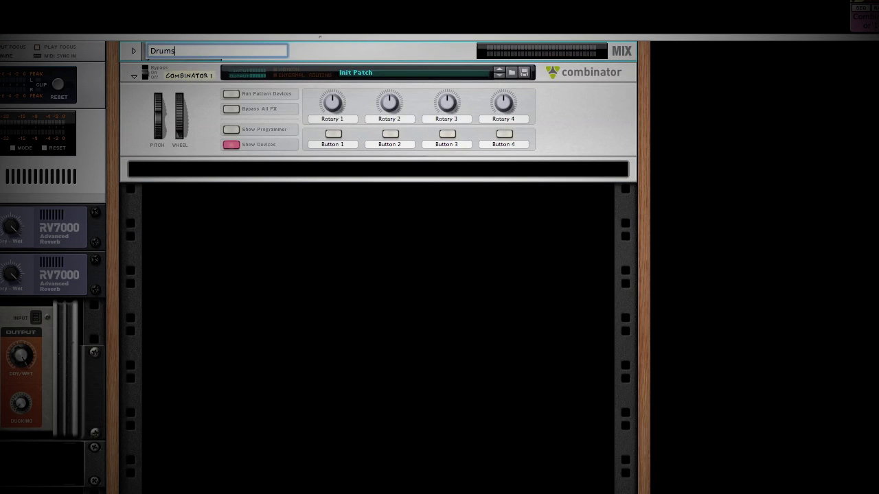
pyautogui.press('Return')
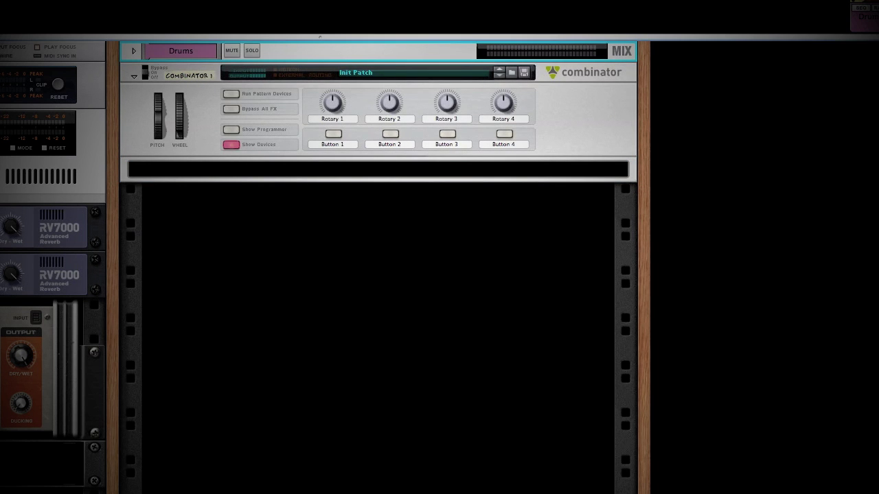
pyautogui.doubleClick(179, 79)
pyautogui.write('Drums')
pyautogui.press('Return')
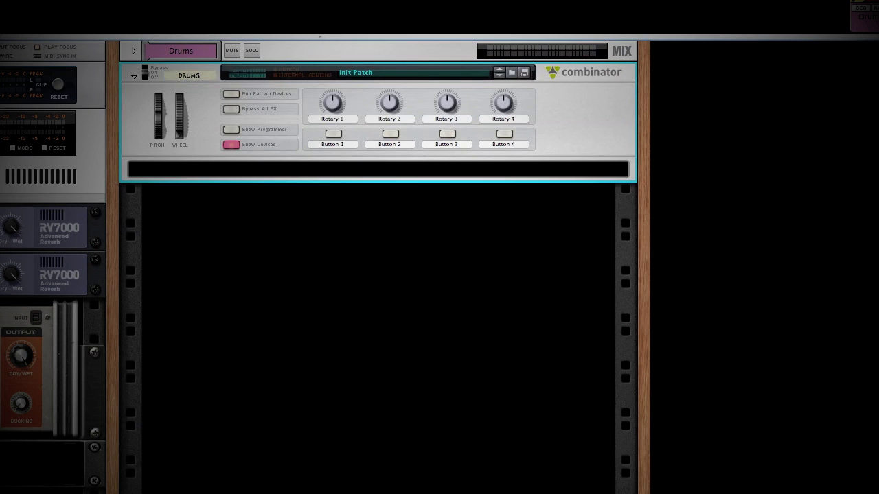
# Add a Line Mixer 6:2 inside the Drums Combinator
pyautogui.rightClick(177, 172)
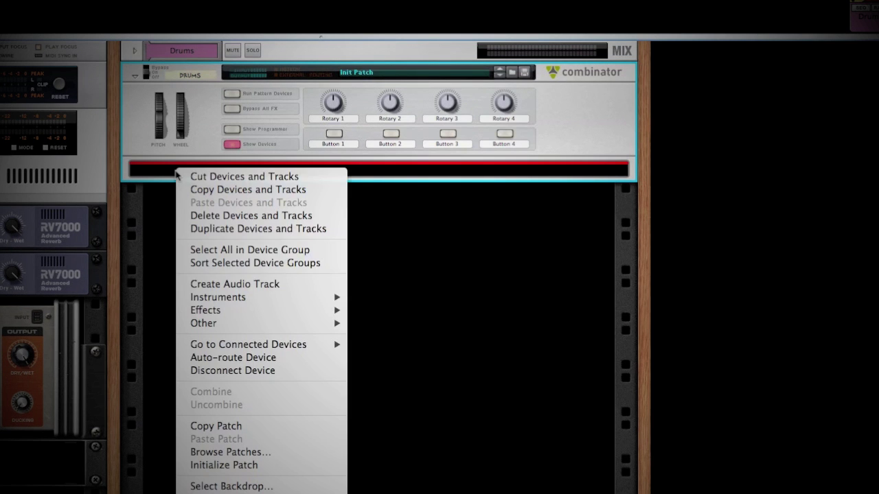
pyautogui.moveTo(225, 325)
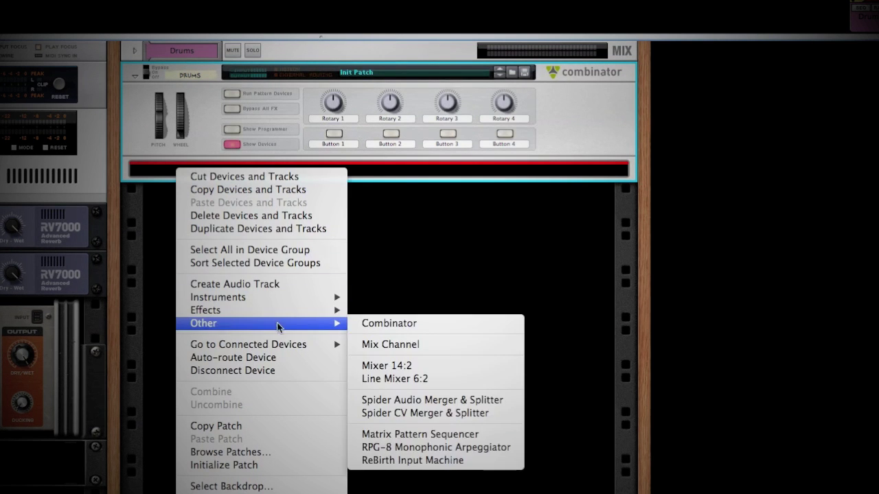
pyautogui.click(421, 379)
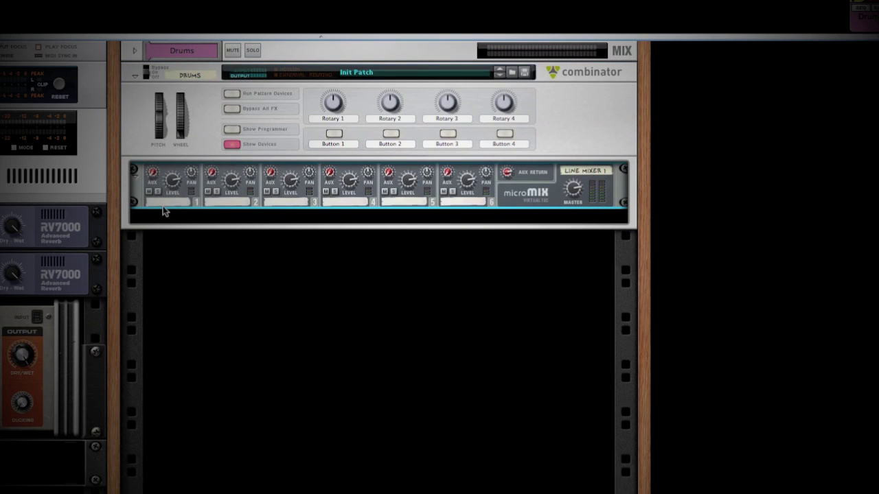
# Add a Redrum Drum Computer to the Drums Combinator
pyautogui.rightClick(166, 209)
pyautogui.moveTo(227, 333)
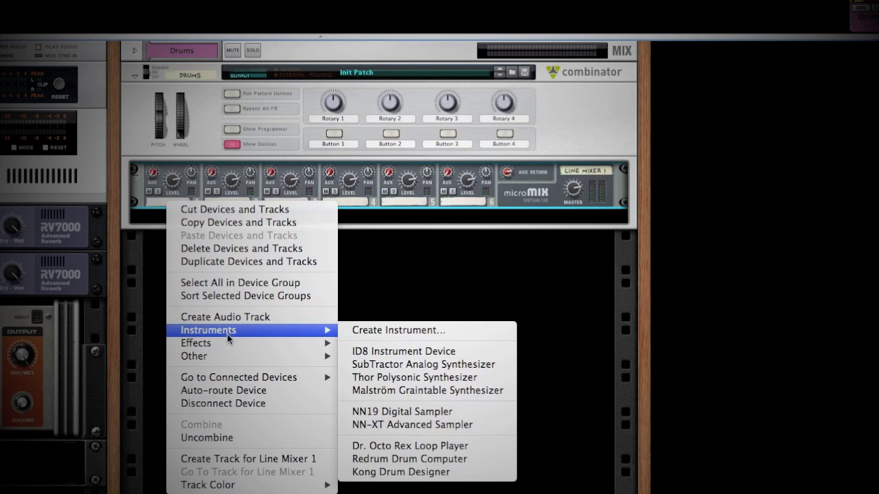
pyautogui.click(425, 459)
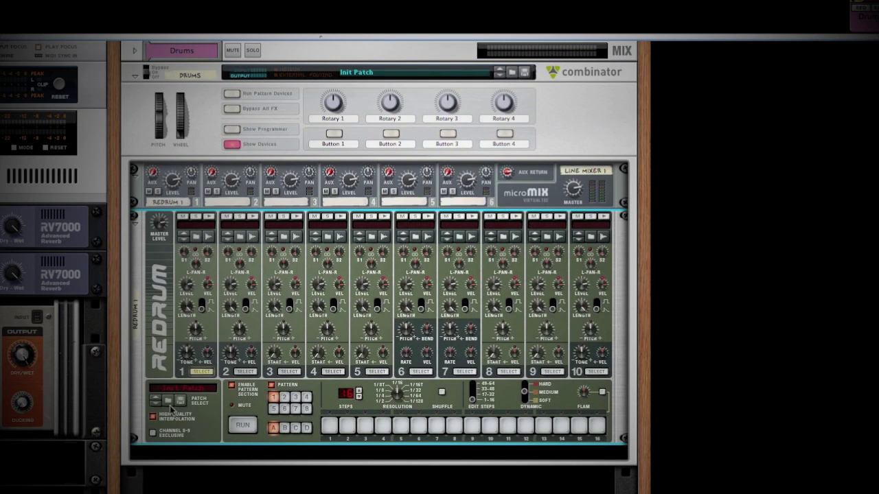
# Load the SSL-Kit.drp patch into the Redrum
pyautogui.click(169, 402)
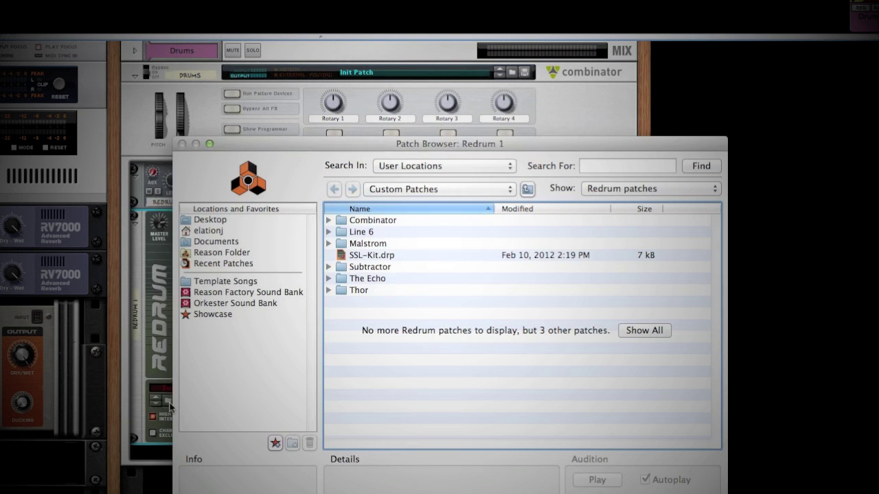
pyautogui.click(367, 255)
pyautogui.press('Return')
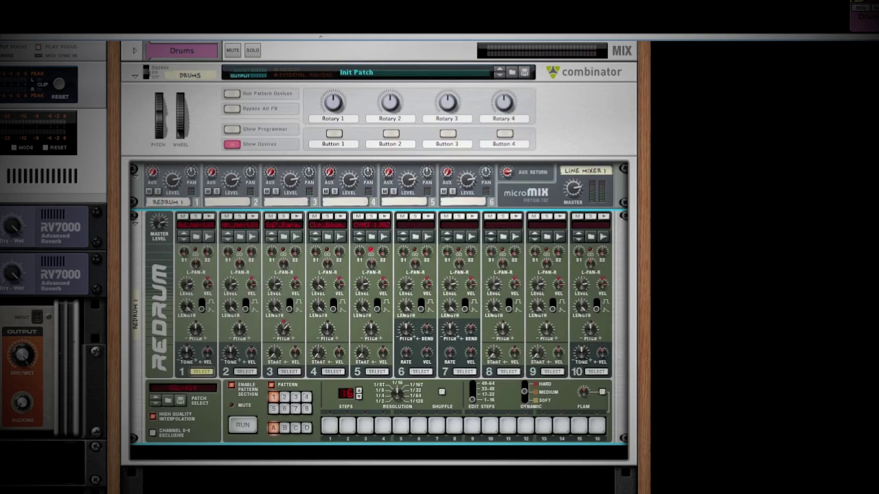
# Audition drum sounds 1 through 5 with their trigger buttons
pyautogui.click(209, 218)
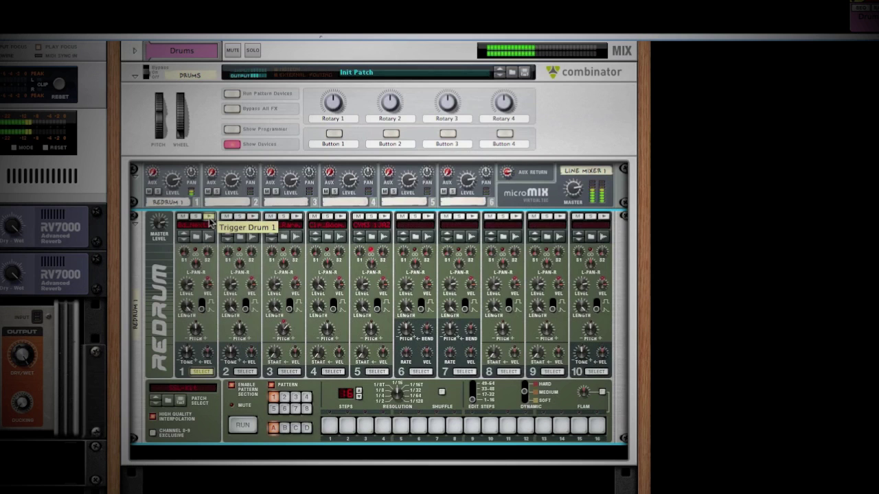
pyautogui.click(253, 217)
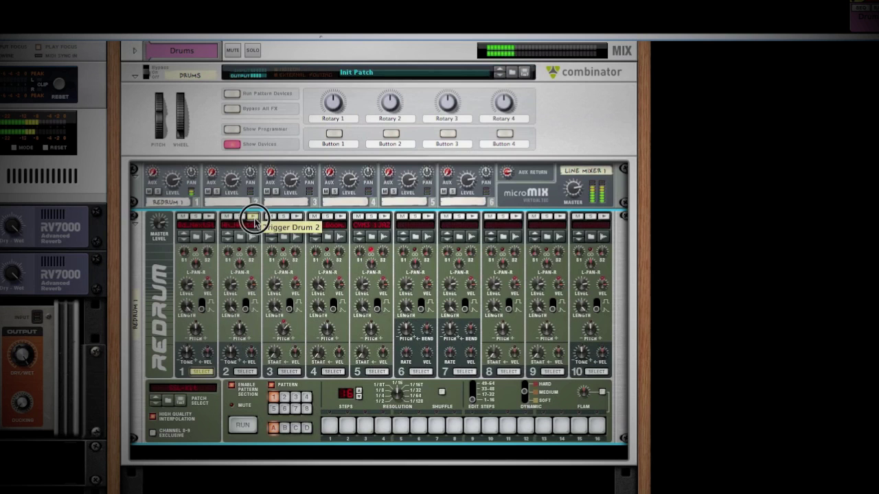
pyautogui.click(296, 218)
pyautogui.click(296, 219)
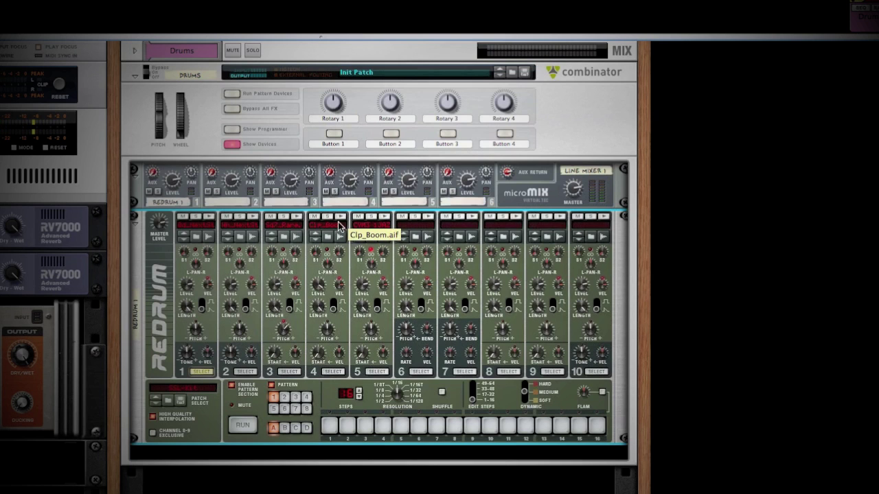
pyautogui.click(341, 219)
pyautogui.click(341, 219)
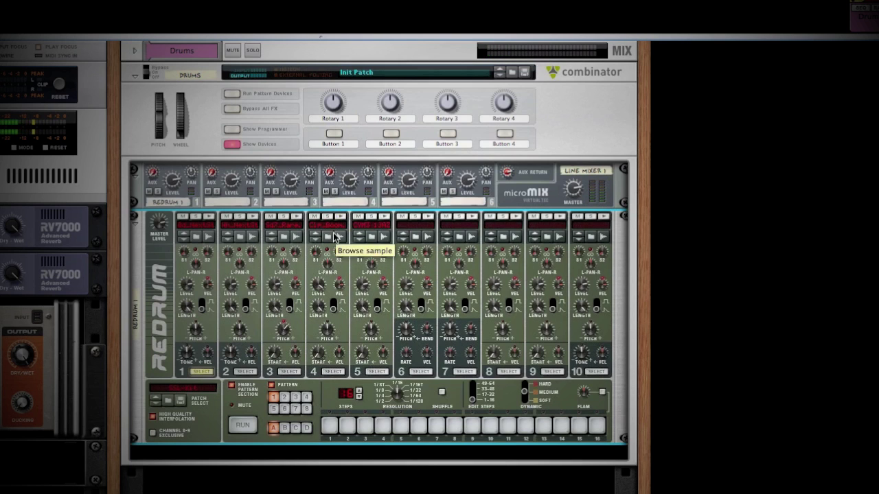
pyautogui.click(385, 219)
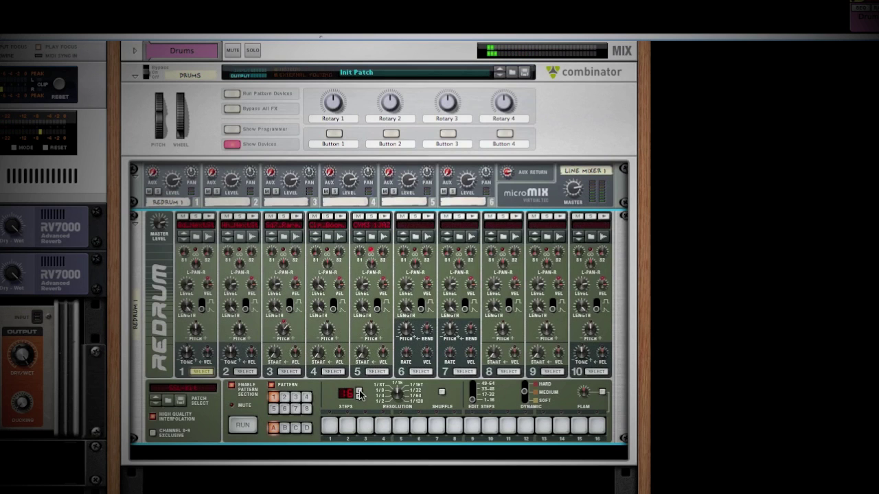
# Set the pattern to 32 steps and give drum 1 hits on steps 1, 11 and 14
pyautogui.click(358, 394)
pyautogui.click(359, 393)
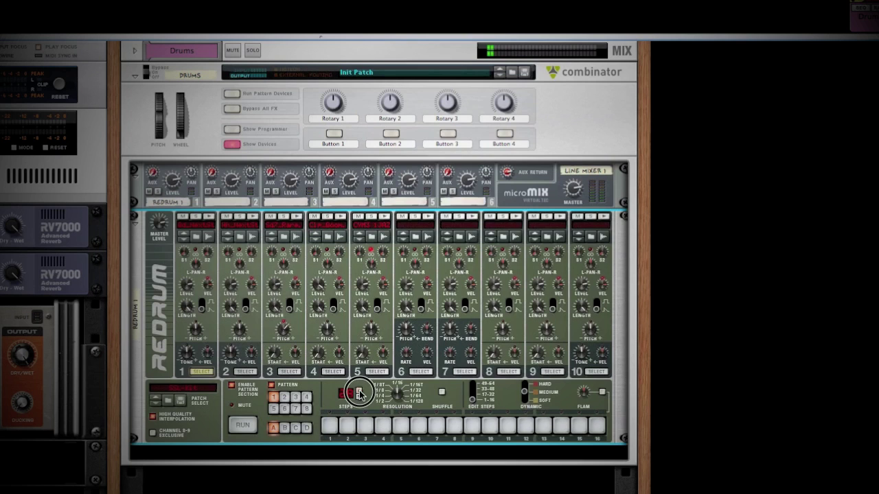
pyautogui.click(358, 393)
pyautogui.click(358, 394)
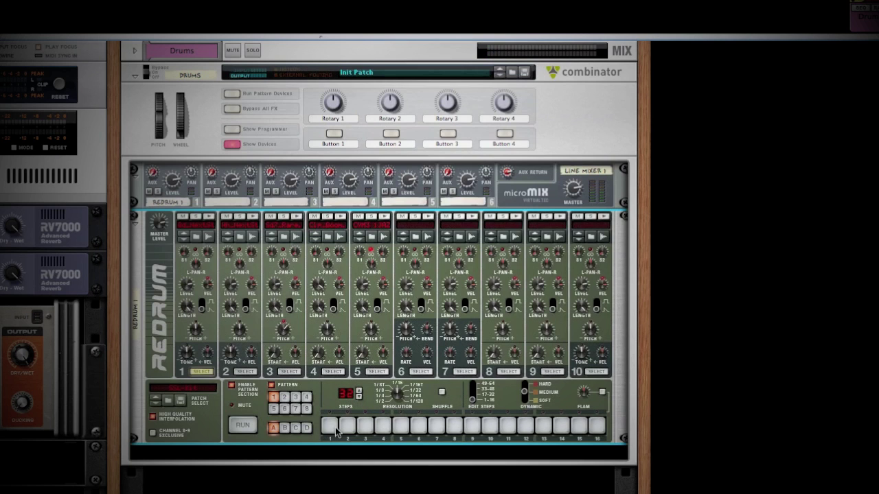
pyautogui.click(201, 375)
pyautogui.click(332, 427)
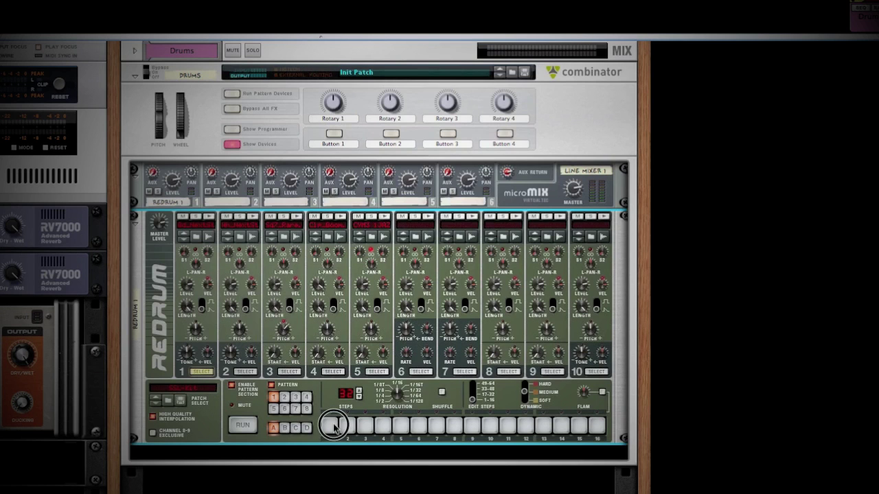
pyautogui.click(473, 401)
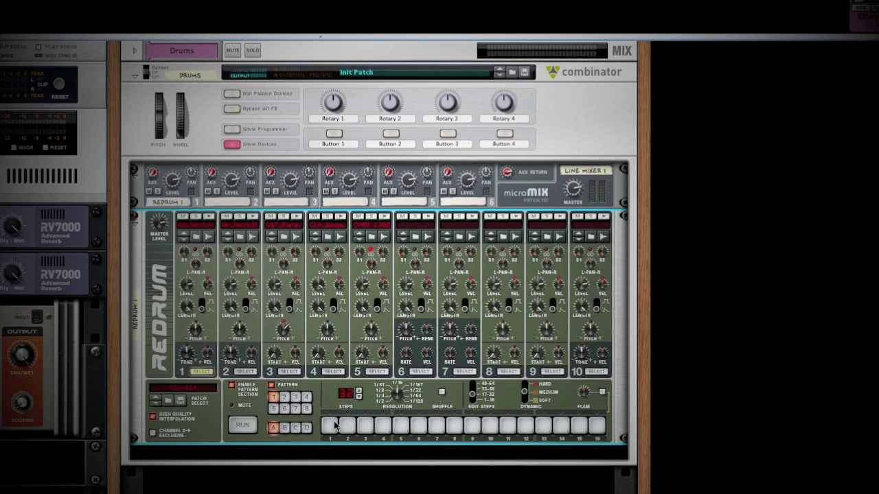
pyautogui.click(507, 427)
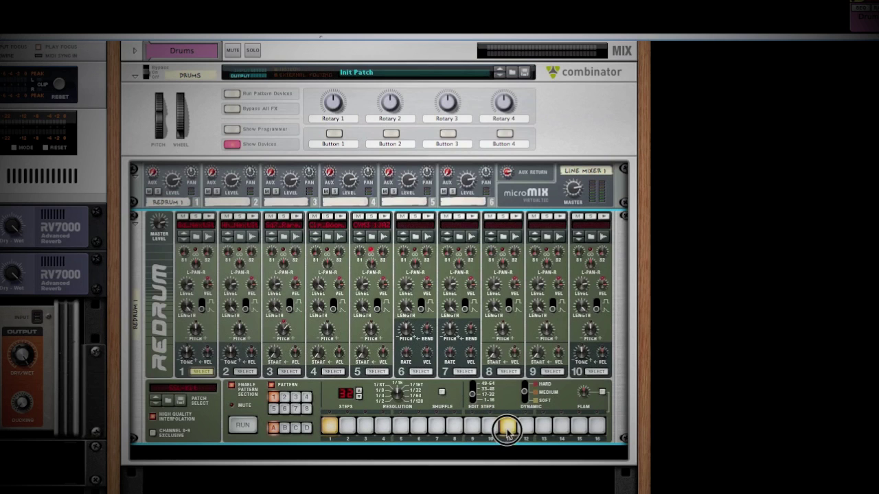
pyautogui.click(560, 427)
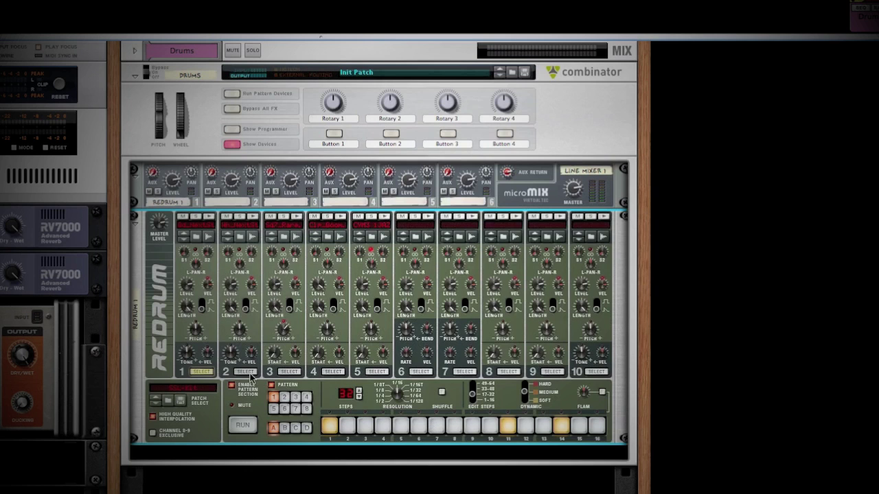
# Program drum 2 hits on odd steps 1 through 15
pyautogui.click(246, 372)
pyautogui.click(329, 426)
pyautogui.click(365, 426)
pyautogui.click(400, 426)
pyautogui.click(435, 427)
pyautogui.click(471, 426)
pyautogui.click(507, 427)
pyautogui.click(543, 426)
pyautogui.click(579, 426)
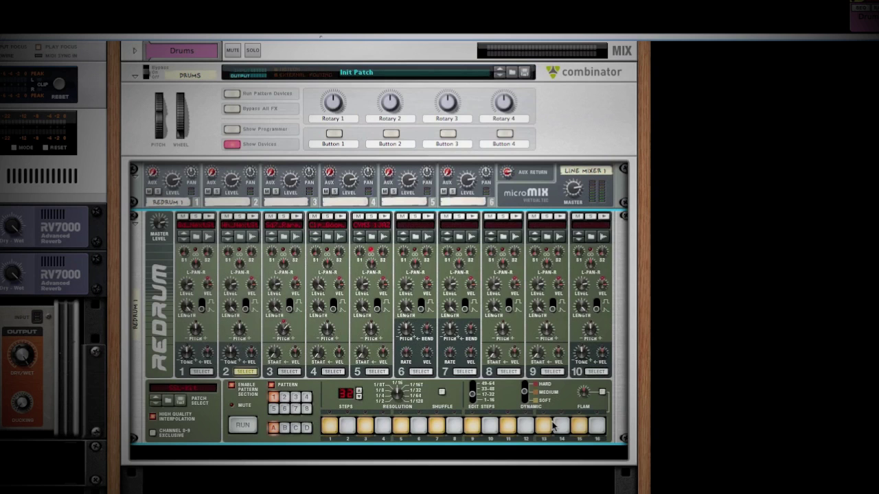
# Program drum 2 hits on odd steps 17 through 31
pyautogui.click(473, 395)
pyautogui.click(579, 426)
pyautogui.click(543, 427)
pyautogui.click(507, 426)
pyautogui.click(472, 426)
pyautogui.click(436, 426)
pyautogui.click(400, 427)
pyautogui.click(364, 426)
pyautogui.click(329, 426)
# Add soft-dynamic drum 2 hits on pads 14 and 16
pyautogui.click(525, 394)
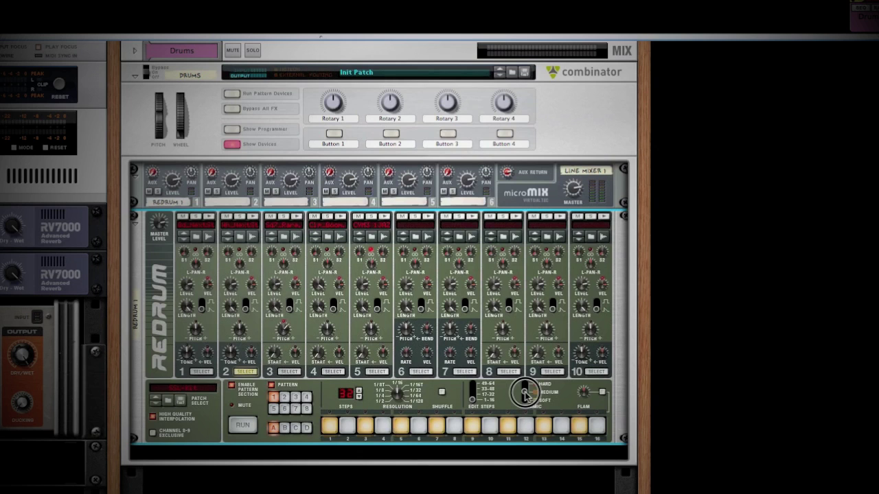
pyautogui.click(596, 426)
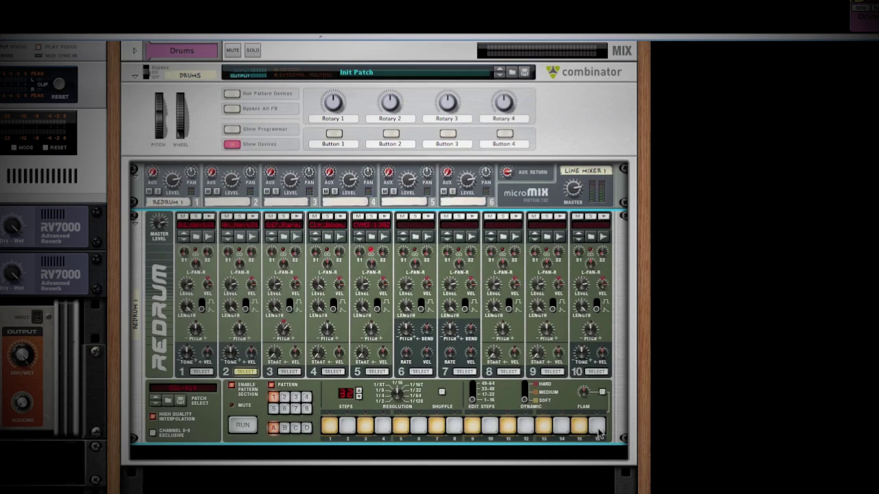
pyautogui.click(560, 426)
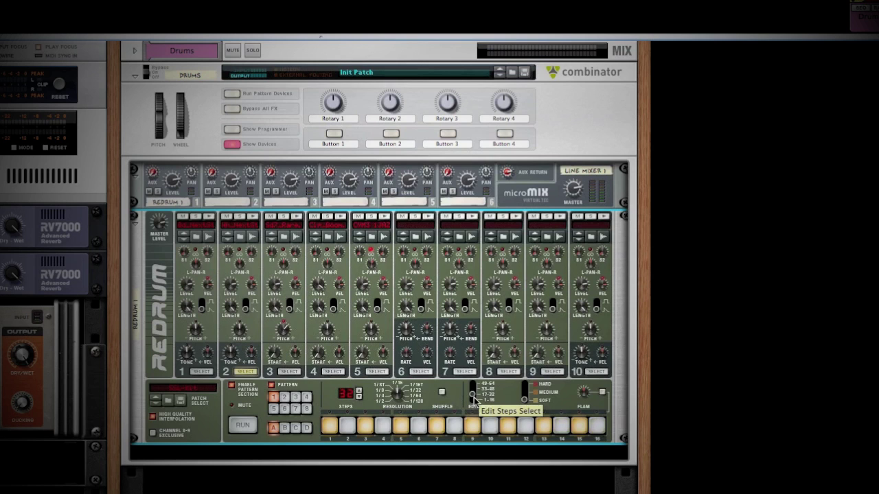
pyautogui.click(597, 427)
pyautogui.click(596, 427)
pyautogui.click(557, 426)
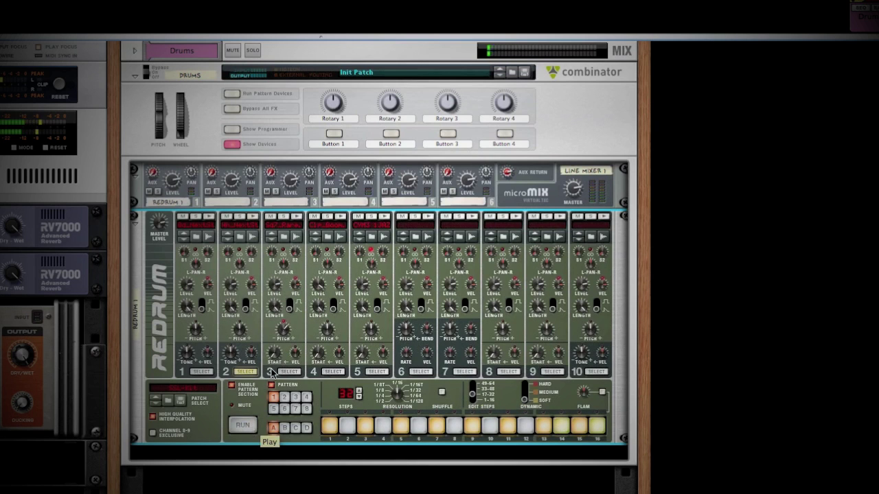
# Add medium-accent drum 3 hits on pad 9 of both 16-step banks
pyautogui.click(297, 374)
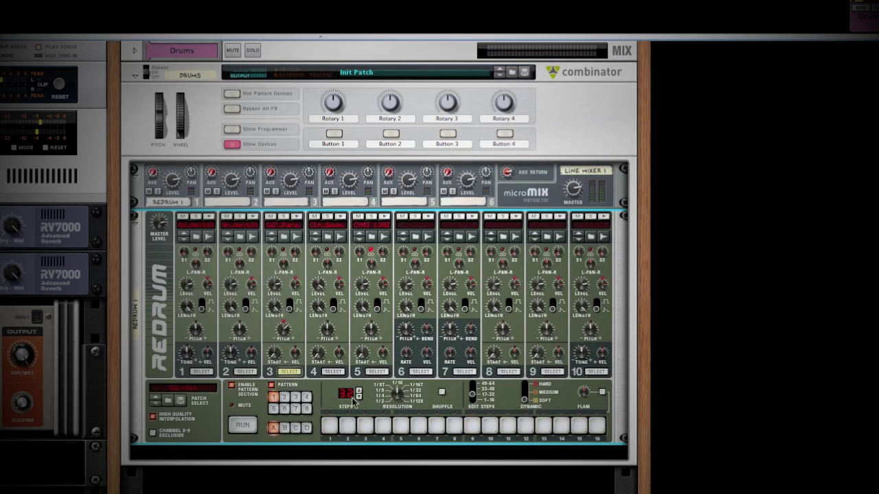
pyautogui.click(525, 398)
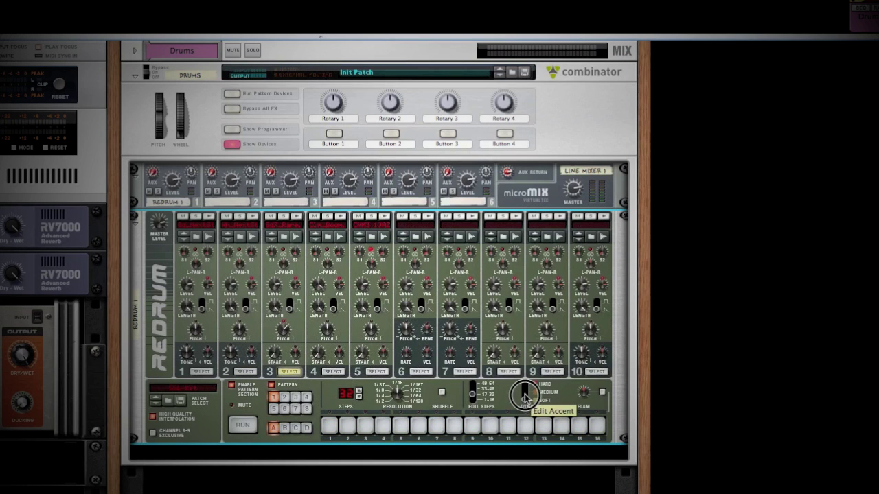
pyautogui.click(471, 428)
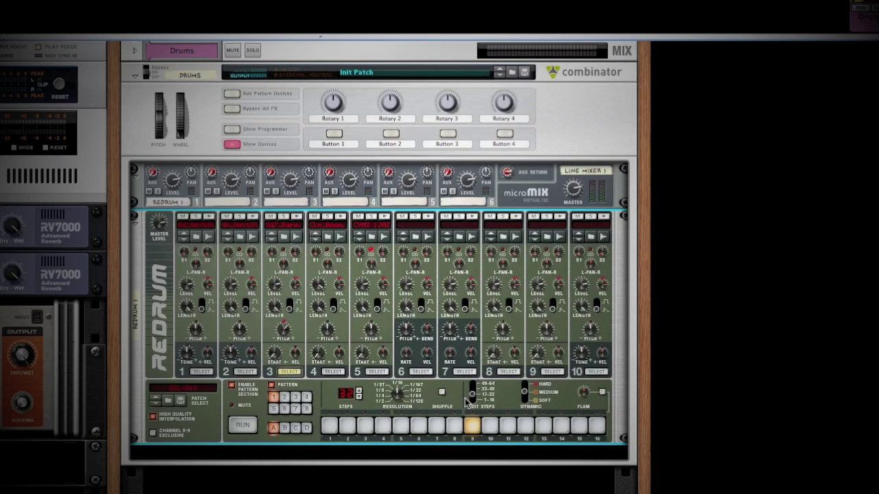
pyautogui.click(472, 396)
pyautogui.click(472, 426)
# Add a drum 4 hit on pad 9
pyautogui.click(333, 372)
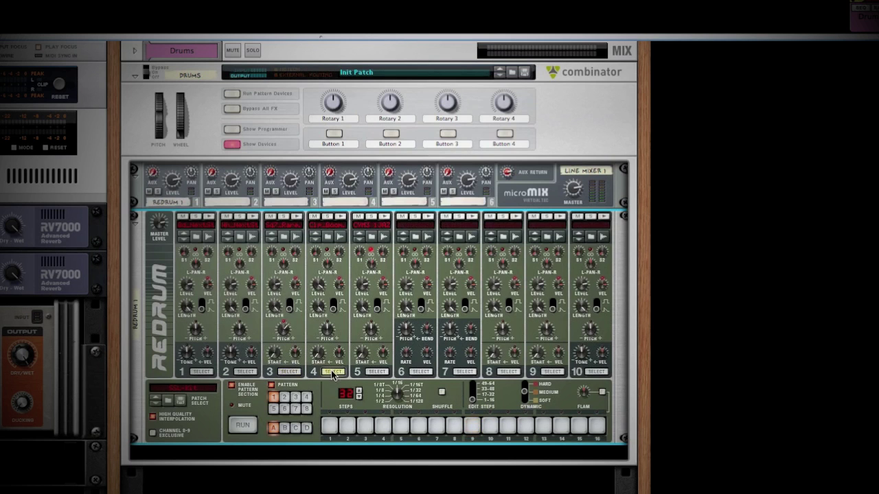
pyautogui.click(472, 426)
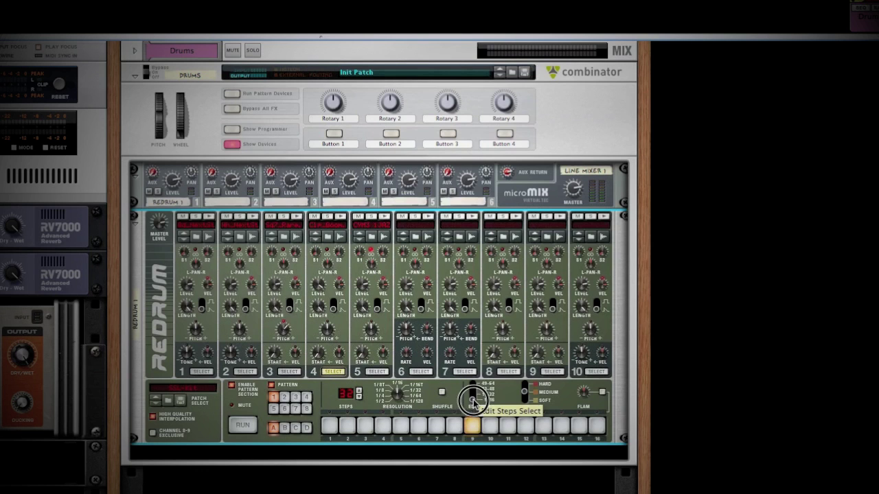
pyautogui.click(472, 396)
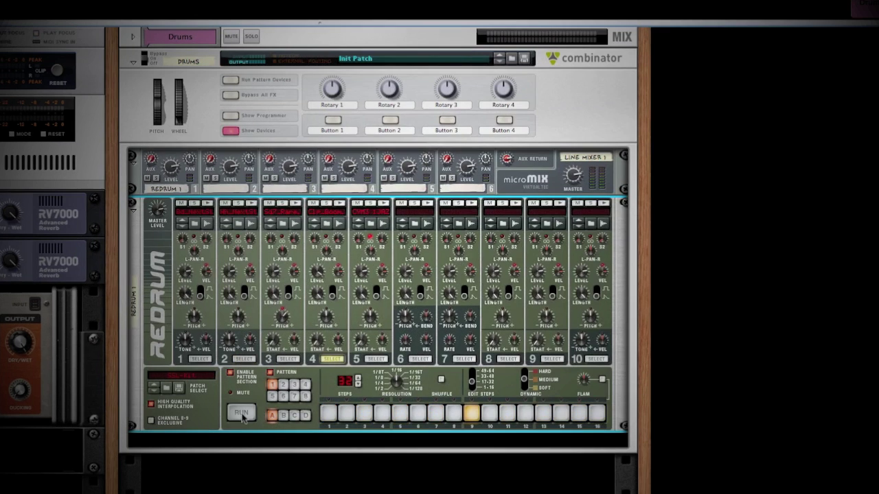
# Play the pattern, muting Drum 4 briefly and then unmuting it
pyautogui.click(243, 425)
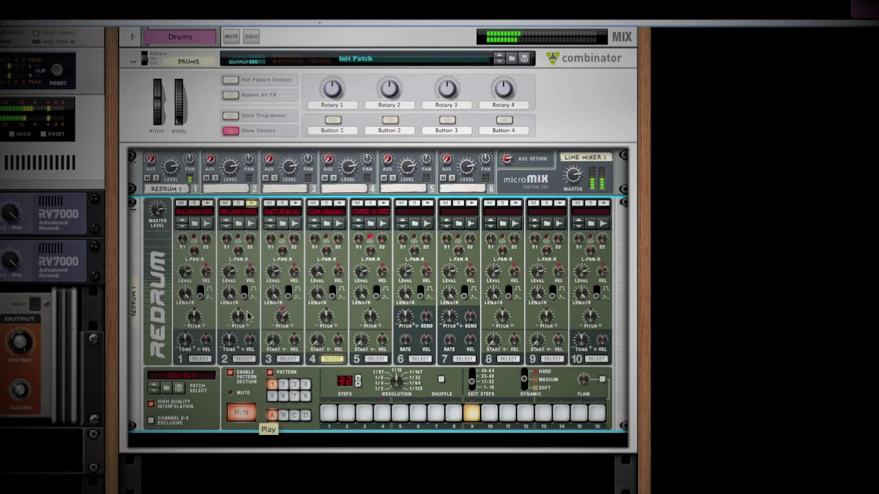
pyautogui.click(313, 204)
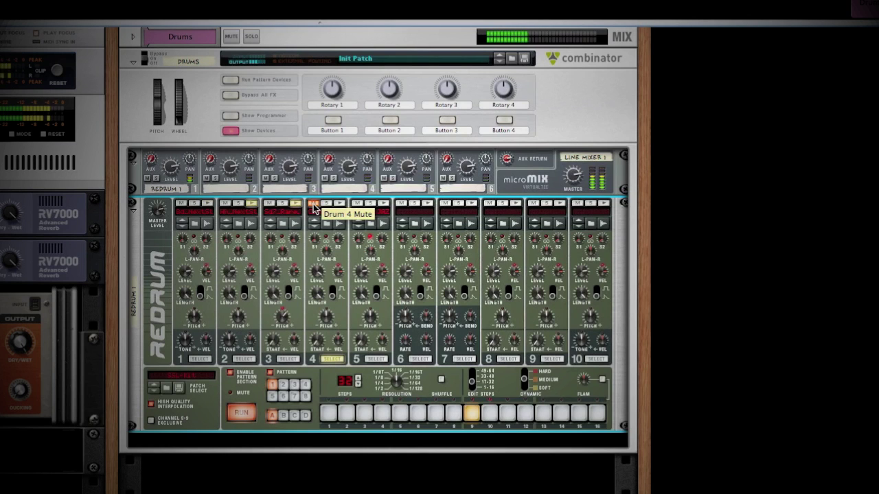
pyautogui.click(313, 208)
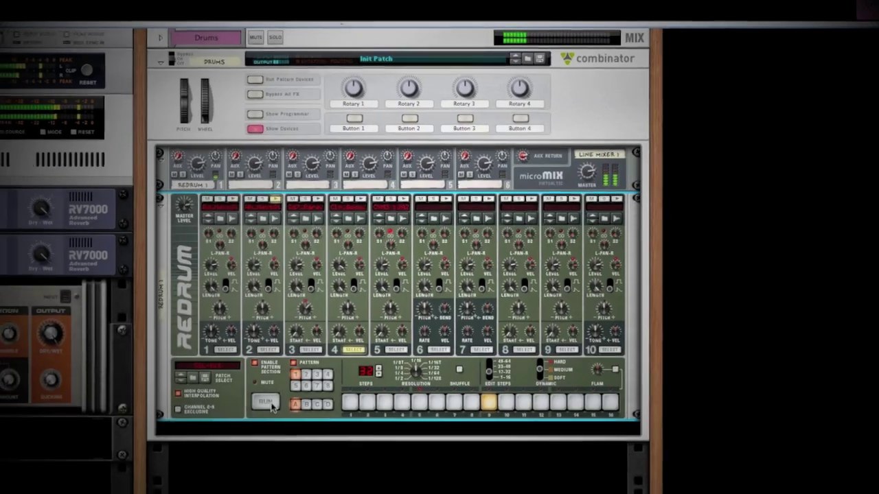
# Stop the pattern and rename the Loop 1 block to 'Loop'
pyautogui.click(249, 416)
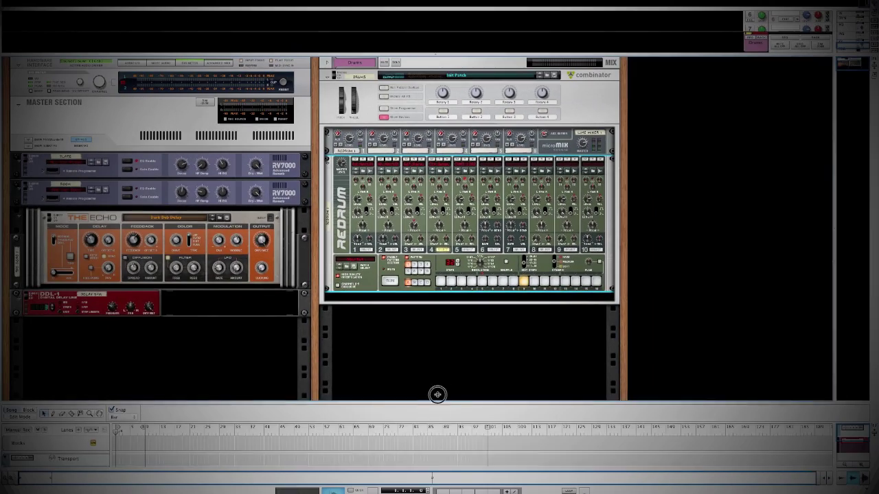
pyautogui.moveTo(436, 392); pyautogui.dragTo(444, 167)
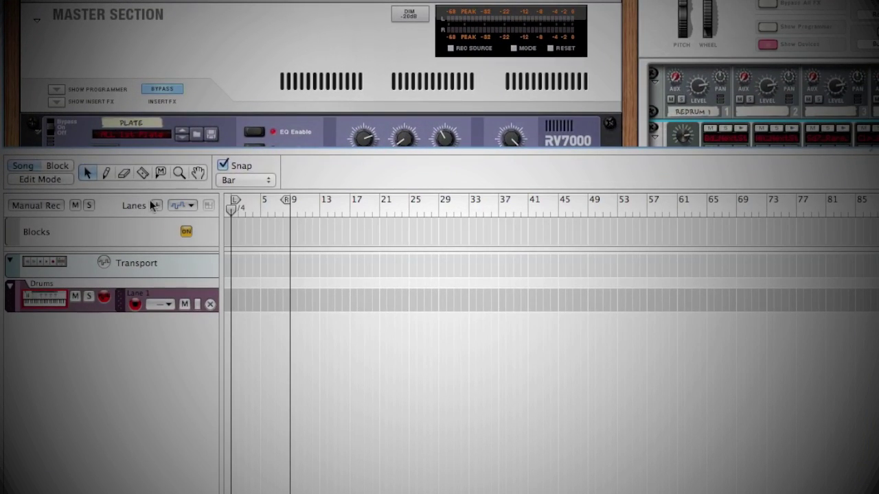
pyautogui.click(58, 165)
pyautogui.doubleClick(265, 233)
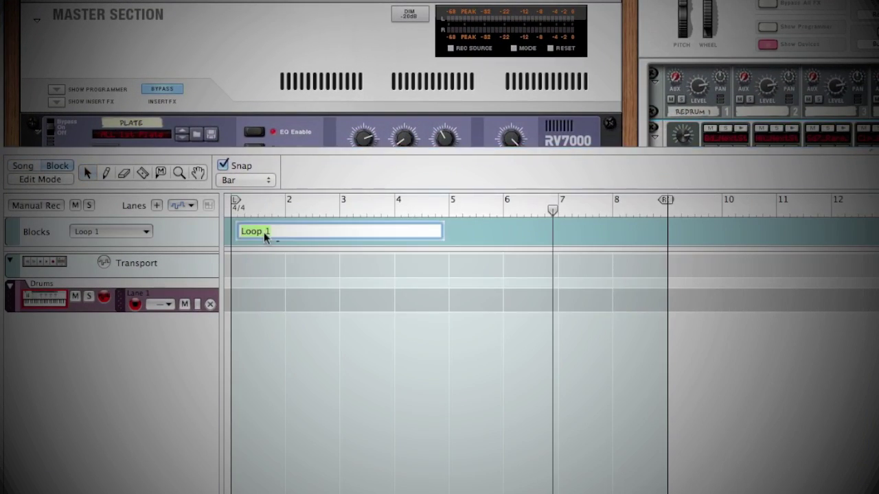
pyautogui.write('Loop')
pyautogui.press('Return')
# Copy the Redrum pattern onto the Drums track as a clip
pyautogui.moveTo(720, 163); pyautogui.dragTo(451, 384)
pyautogui.rightClick(370, 286)
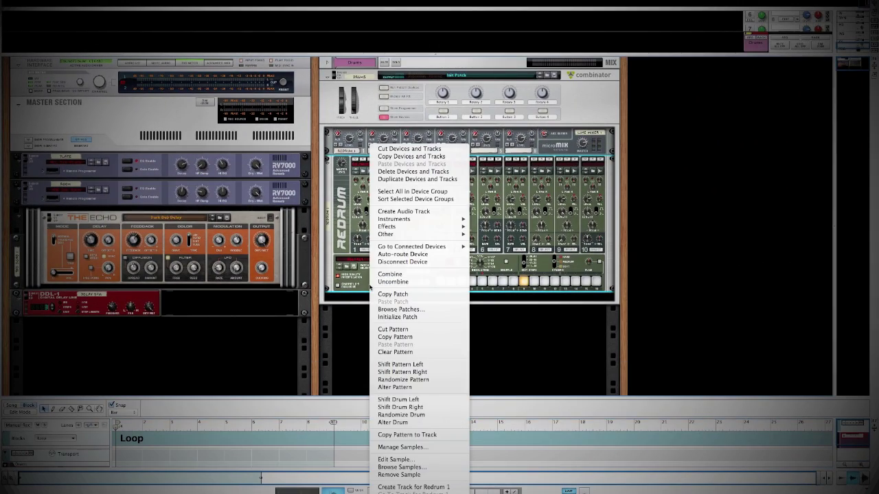
pyautogui.click(406, 436)
pyautogui.moveTo(434, 399); pyautogui.dragTo(435, 281)
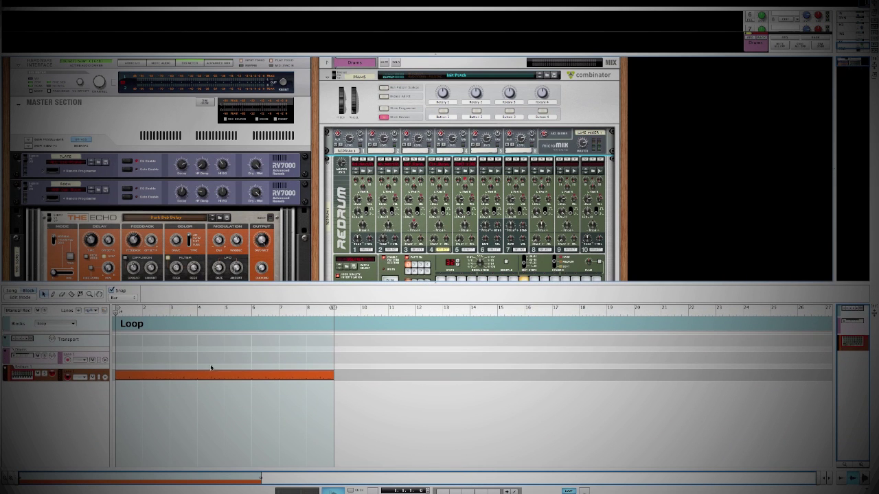
# Open the Drums clip in Edit Mode and select all its notes with Ctrl+A
pyautogui.click(27, 298)
pyautogui.click(27, 299)
pyautogui.hotkey('ctrl', 'a')
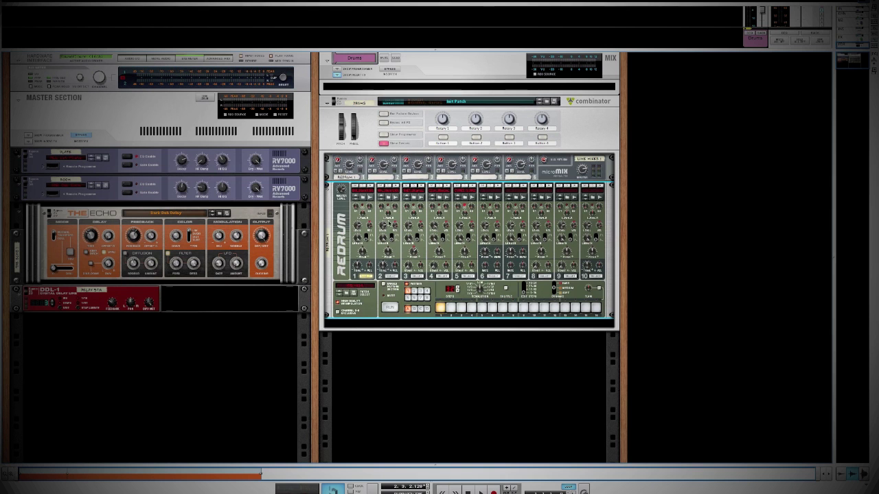
# Enlarge the mixer area above the rack and scroll it up
pyautogui.moveTo(437, 50); pyautogui.dragTo(469, 467)
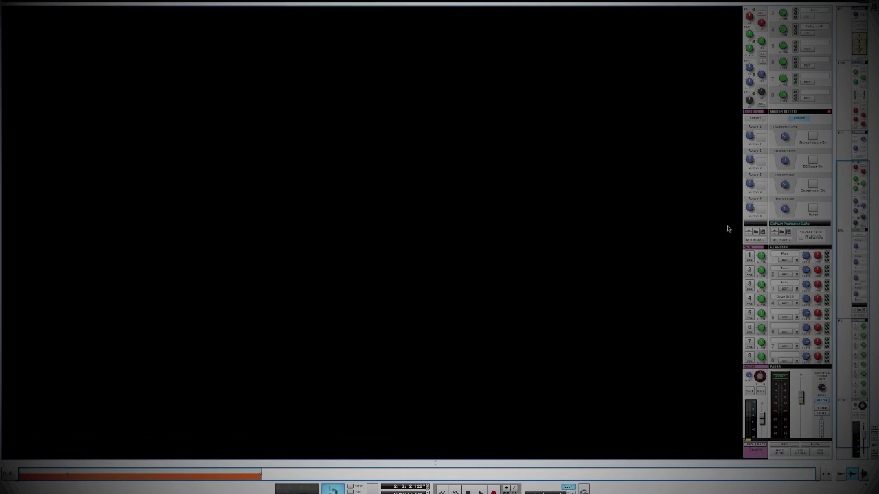
pyautogui.scroll(5, 747, 194)
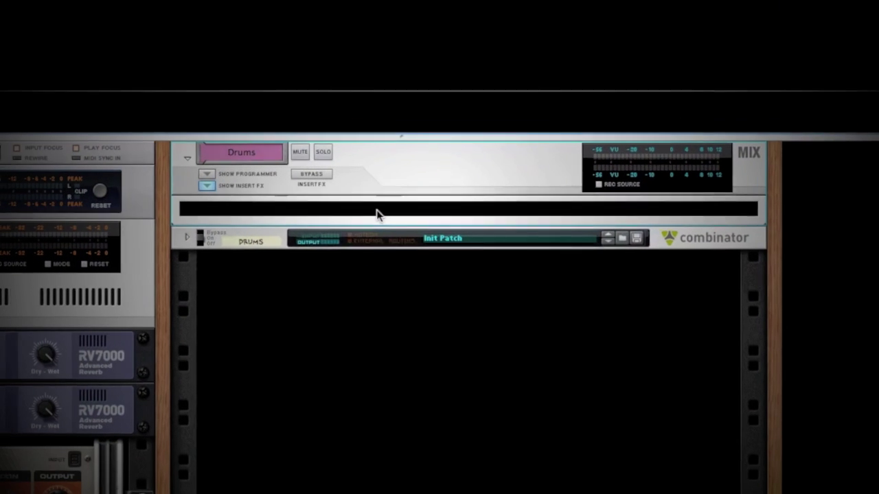
# Insert an MClass Equalizer into the Drums channel's insert effects
pyautogui.rightClick(376, 214)
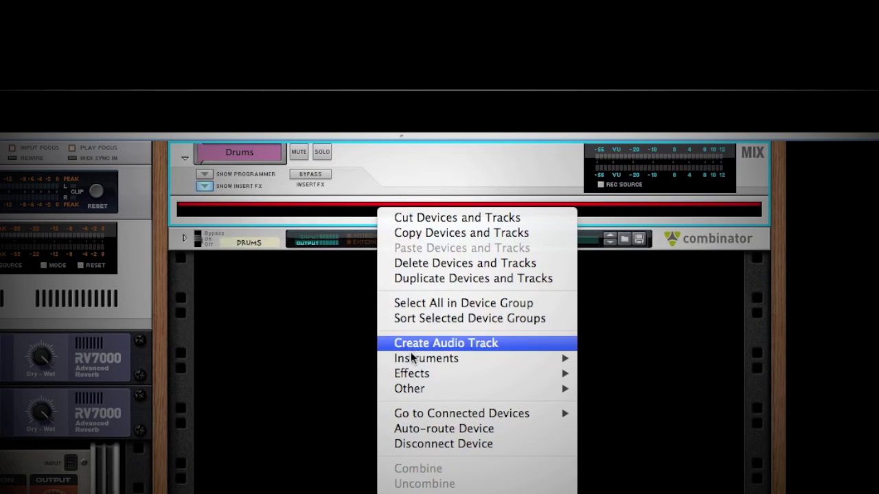
pyautogui.moveTo(412, 374)
pyautogui.click(646, 329)
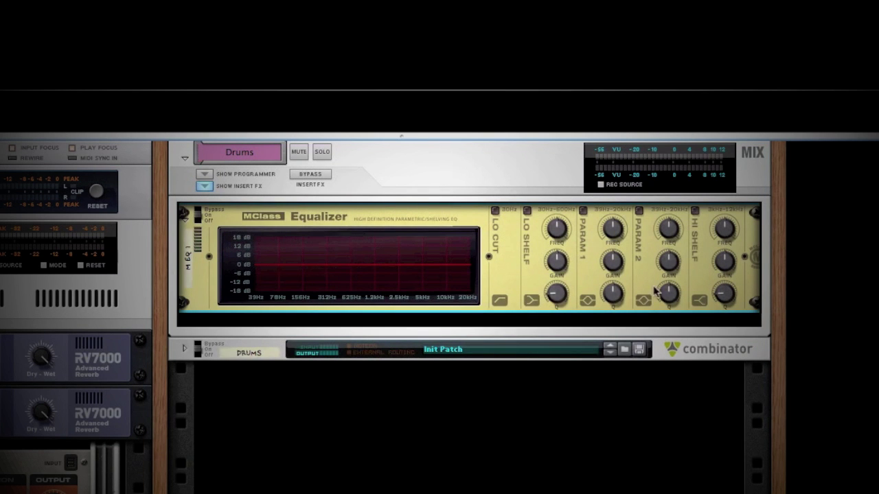
# Enable EQ band 1 and set it to about 77 Hz, 5 dB gain, Q 15.7
pyautogui.click(582, 211)
pyautogui.moveTo(613, 229); pyautogui.dragTo(615, 254)
pyautogui.moveTo(613, 293); pyautogui.dragTo(613, 274)
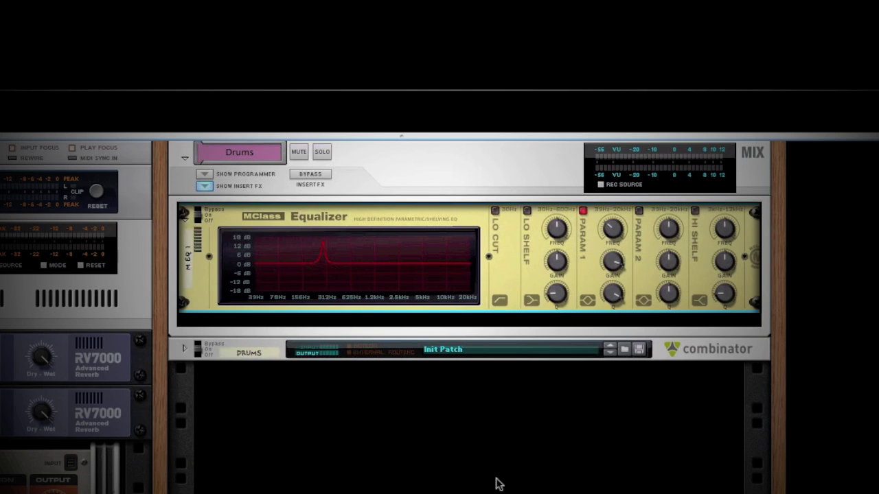
pyautogui.click(611, 229)
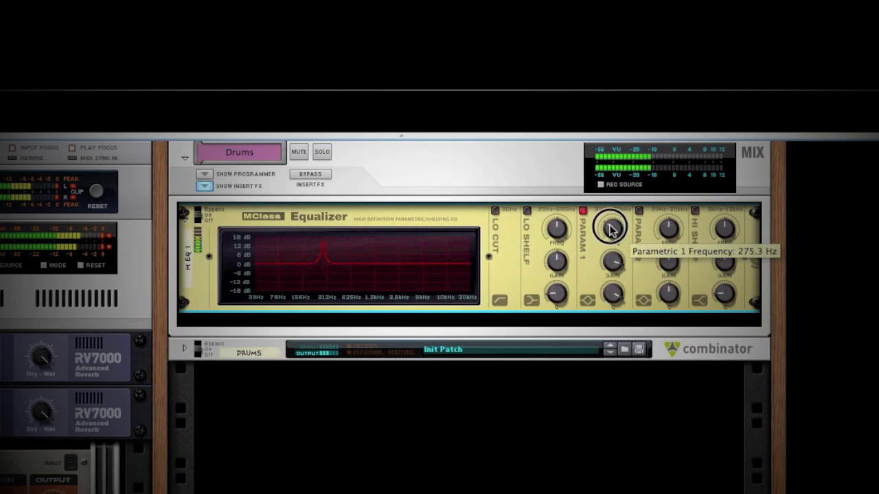
pyautogui.moveTo(609, 225); pyautogui.dragTo(613, 265)
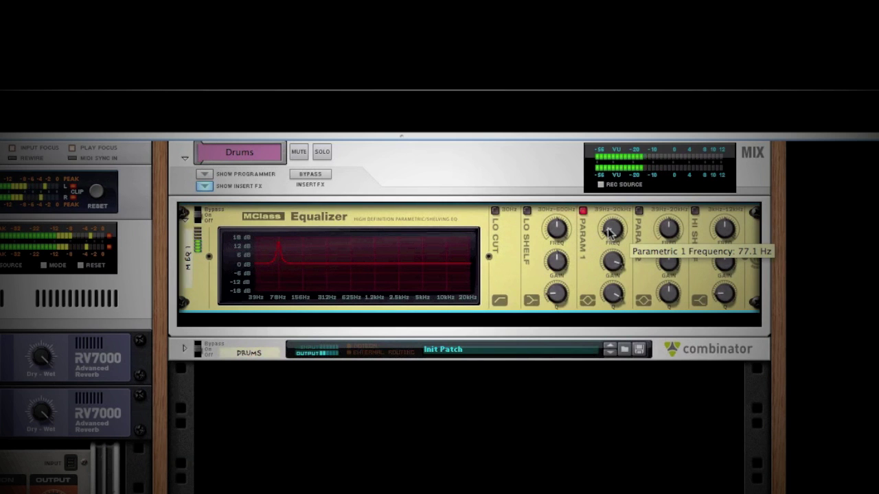
pyautogui.moveTo(611, 260); pyautogui.dragTo(614, 300)
pyautogui.moveTo(611, 261); pyautogui.dragTo(612, 262)
pyautogui.moveTo(614, 293); pyautogui.dragTo(615, 292)
# Switch off band 1, set band 2 to about 1.2 kHz with 4.9 dB gain, then play
pyautogui.click(582, 210)
pyautogui.click(639, 210)
pyautogui.moveTo(669, 233); pyautogui.dragTo(669, 212)
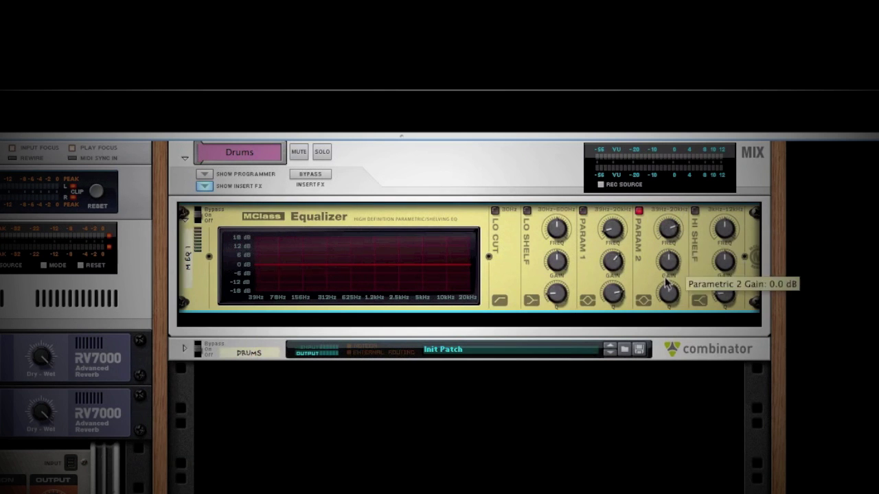
pyautogui.moveTo(668, 265); pyautogui.dragTo(665, 251)
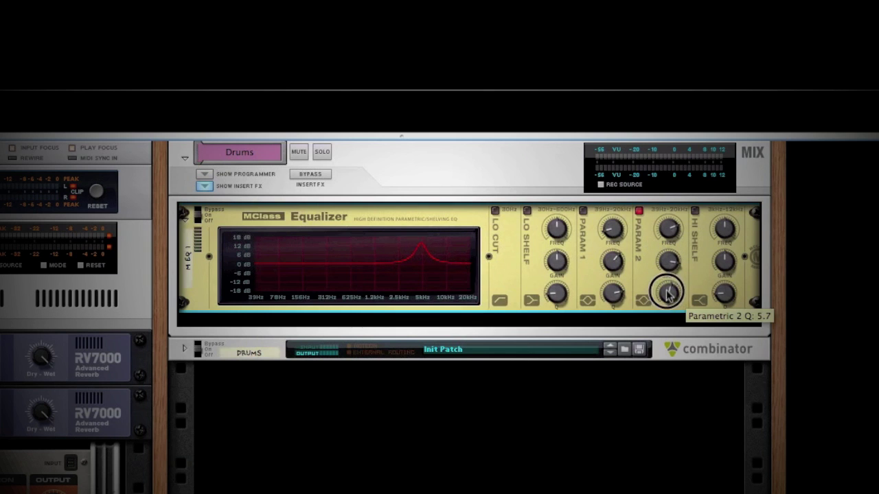
pyautogui.moveTo(664, 290); pyautogui.dragTo(673, 264)
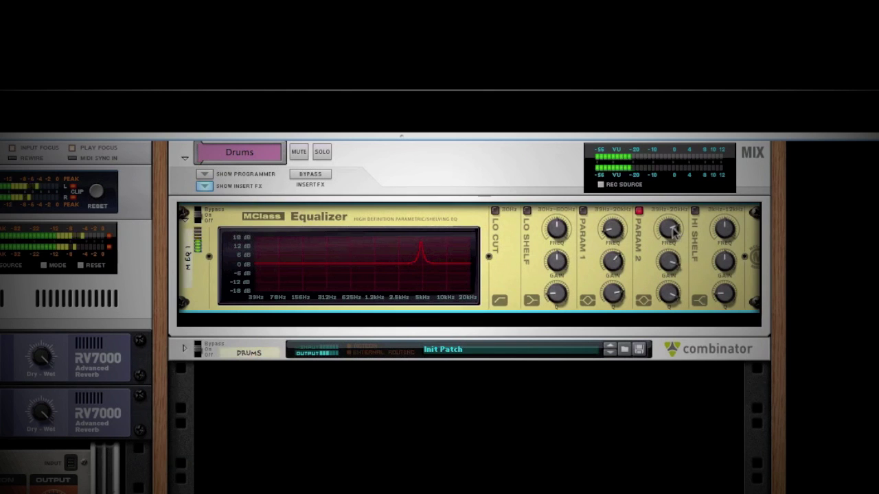
pyautogui.moveTo(672, 232)
pyautogui.mouseDown()
pyautogui.moveTo(672, 244)
pyautogui.moveTo(674, 229)
pyautogui.mouseUp()
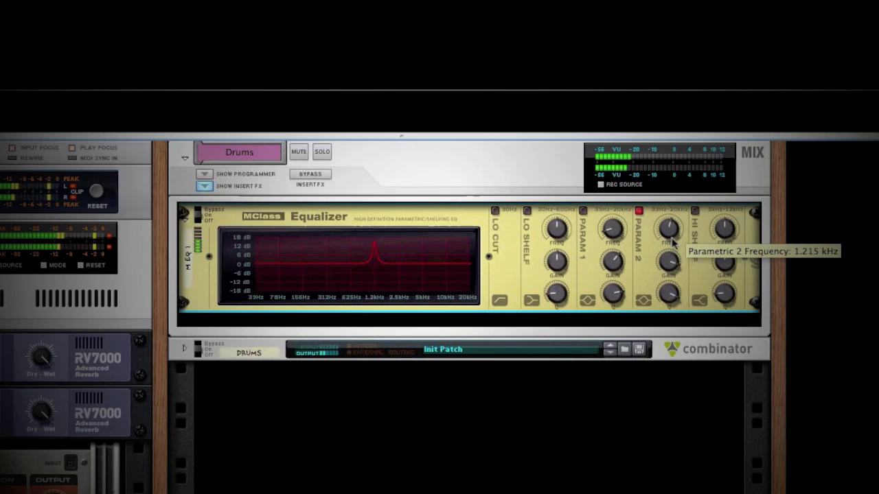
pyautogui.moveTo(671, 269); pyautogui.dragTo(674, 308)
pyautogui.moveTo(673, 266); pyautogui.dragTo(672, 269)
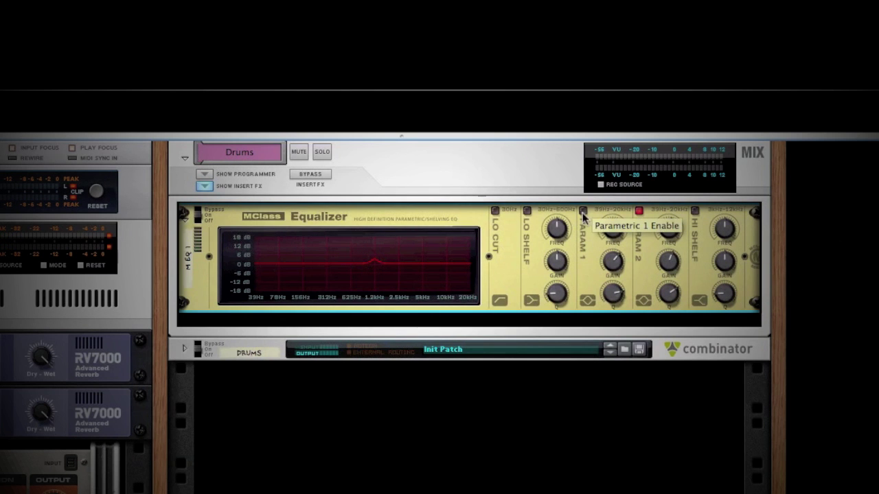
pyautogui.press('space')
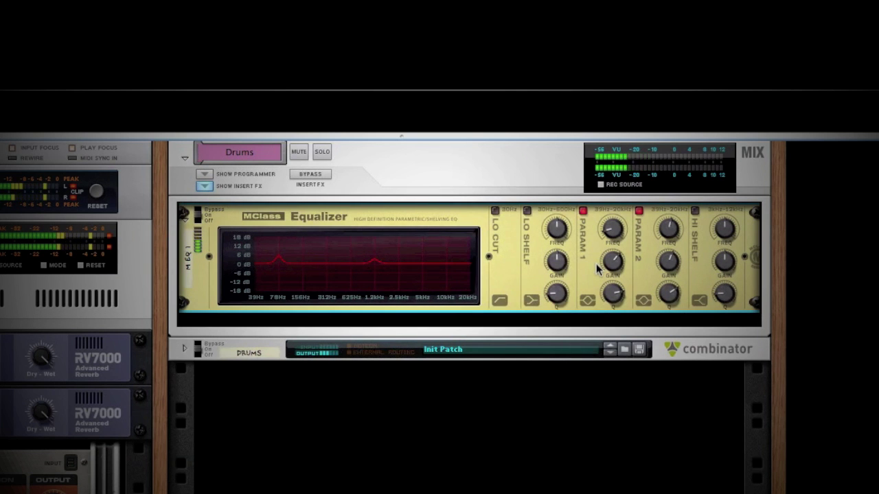
# Insert an MClass Compressor right after the Equalizer in the Drums insert effects
pyautogui.rightClick(198, 300)
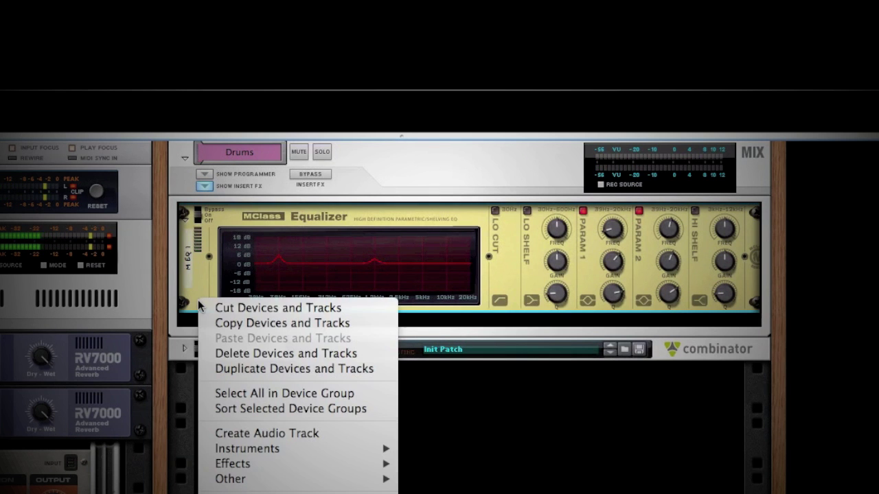
pyautogui.moveTo(247, 467)
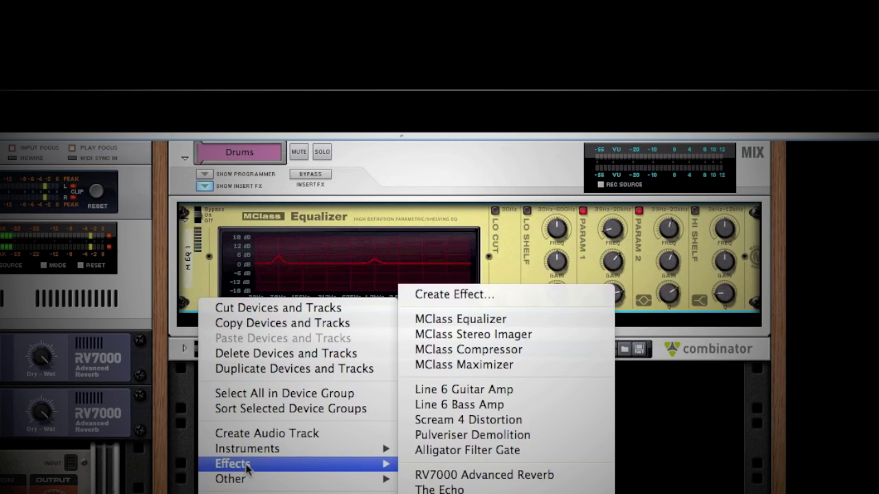
pyautogui.click(471, 350)
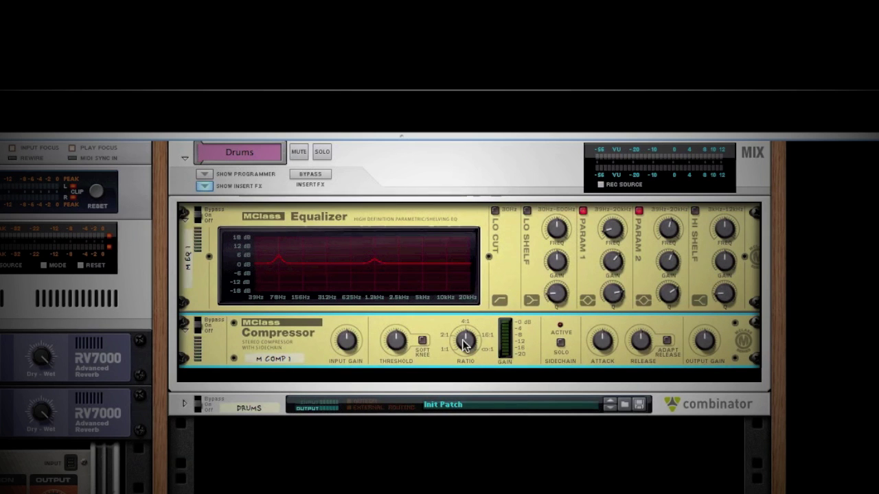
pyautogui.moveTo(338, 343)
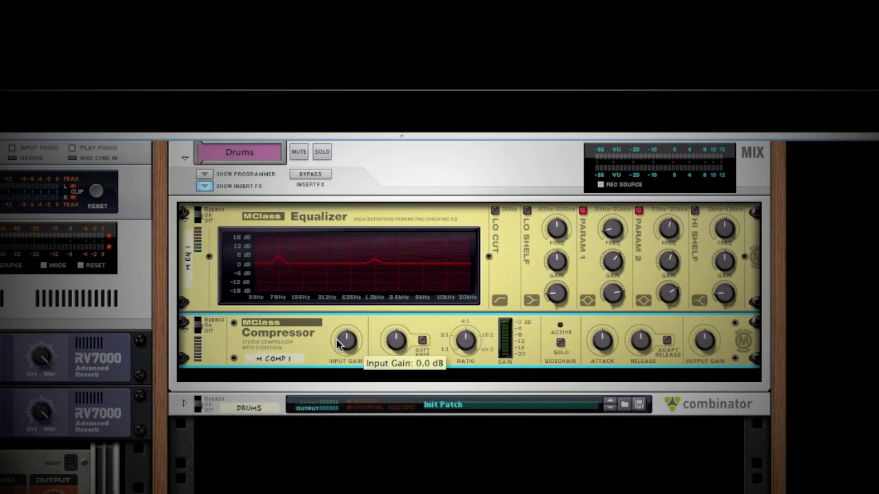
pyautogui.moveTo(398, 343)
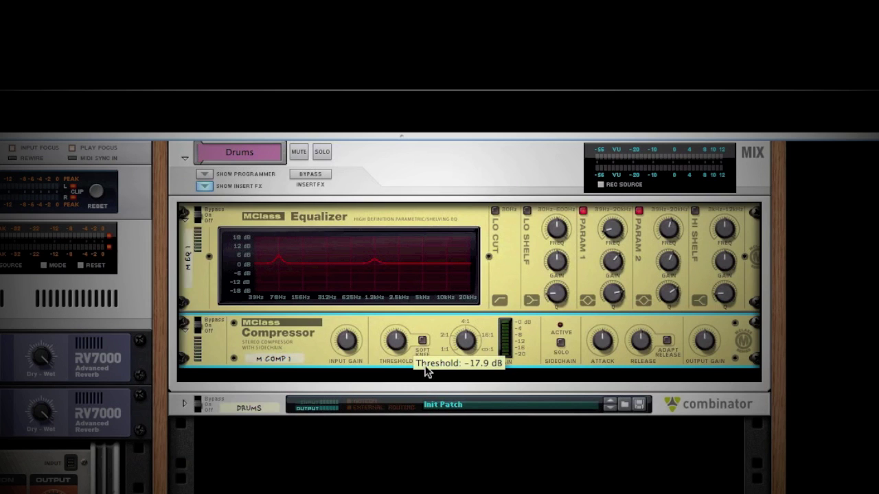
pyautogui.moveTo(470, 343)
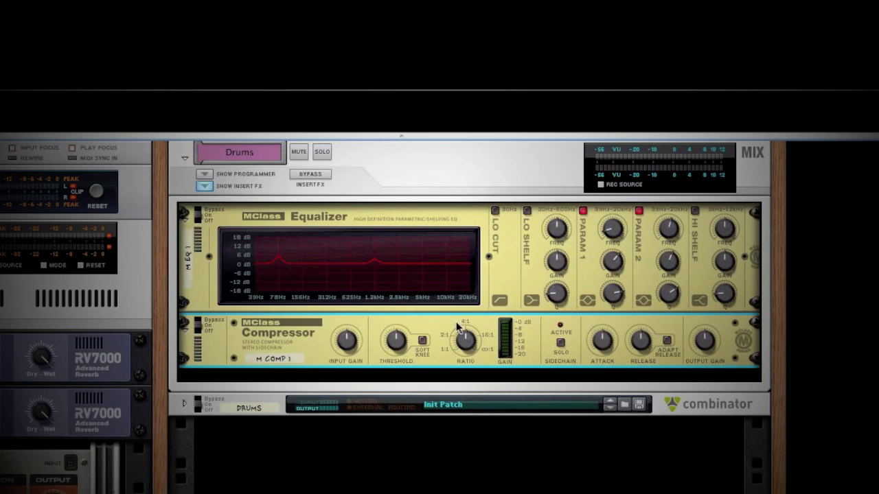
# Tune the MClass Compressor to threshold -17.3 dB, ratio 2.34:1 and output gain about 2.2 dB
pyautogui.moveTo(401, 341); pyautogui.dragTo(394, 357)
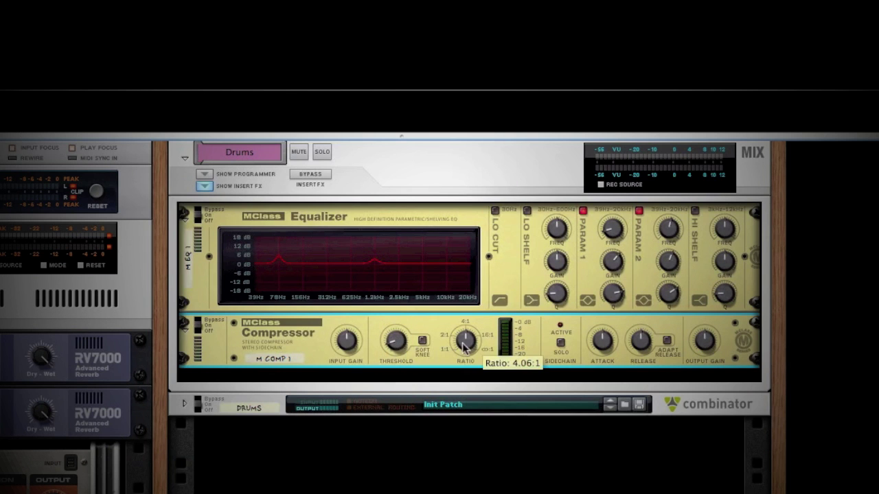
pyautogui.moveTo(465, 346); pyautogui.dragTo(462, 304)
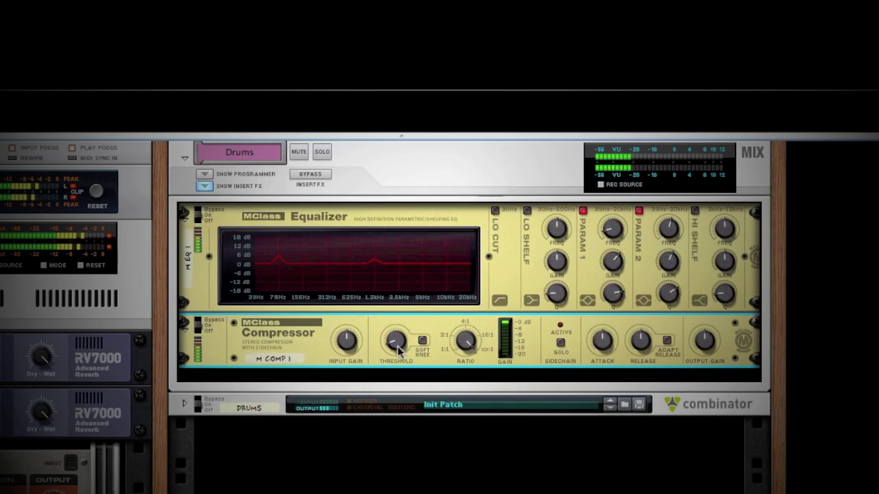
pyautogui.moveTo(397, 350)
pyautogui.mouseDown()
pyautogui.moveTo(398, 338)
pyautogui.moveTo(392, 343)
pyautogui.mouseUp()
pyautogui.moveTo(465, 339); pyautogui.dragTo(457, 382)
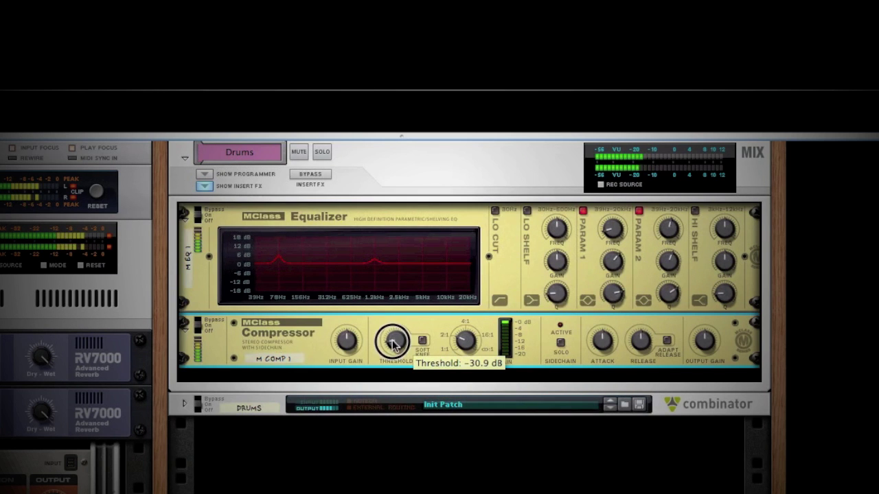
pyautogui.moveTo(395, 345); pyautogui.dragTo(396, 337)
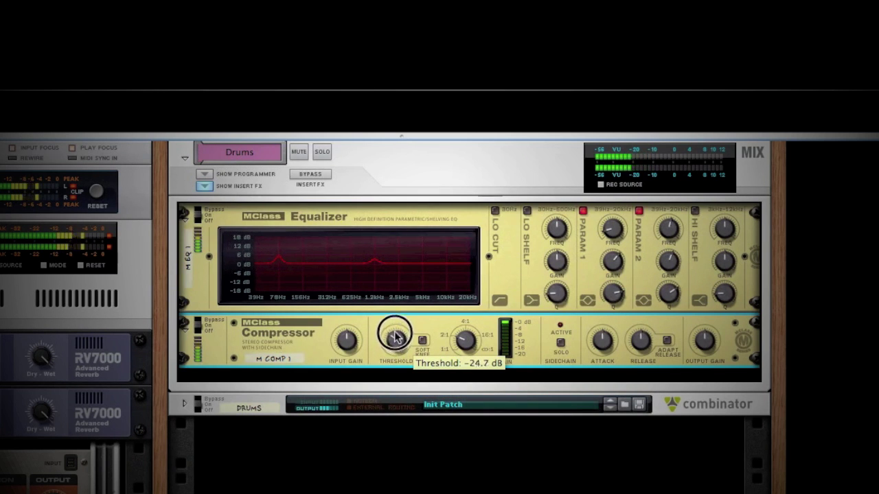
pyautogui.moveTo(397, 336); pyautogui.dragTo(398, 329)
pyautogui.moveTo(465, 339); pyautogui.dragTo(466, 345)
pyautogui.moveTo(395, 347)
pyautogui.moveTo(394, 347); pyautogui.dragTo(395, 343)
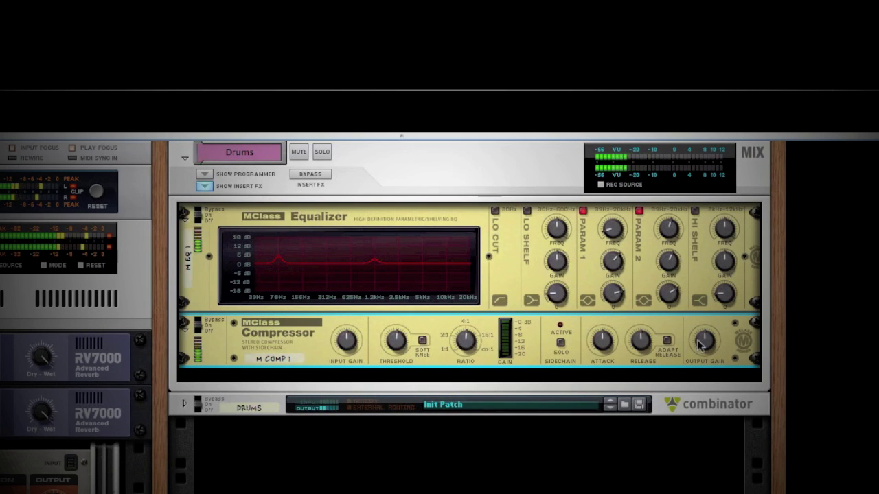
pyautogui.moveTo(700, 345)
pyautogui.moveTo(702, 345); pyautogui.dragTo(702, 341)
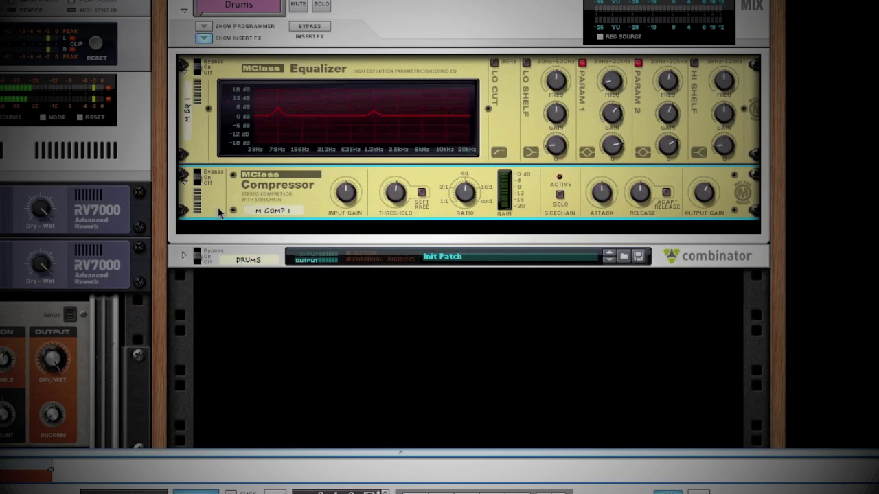
# Add an MClass Stereo Imager below the Compressor in the Drums insert effects
pyautogui.rightClick(218, 213)
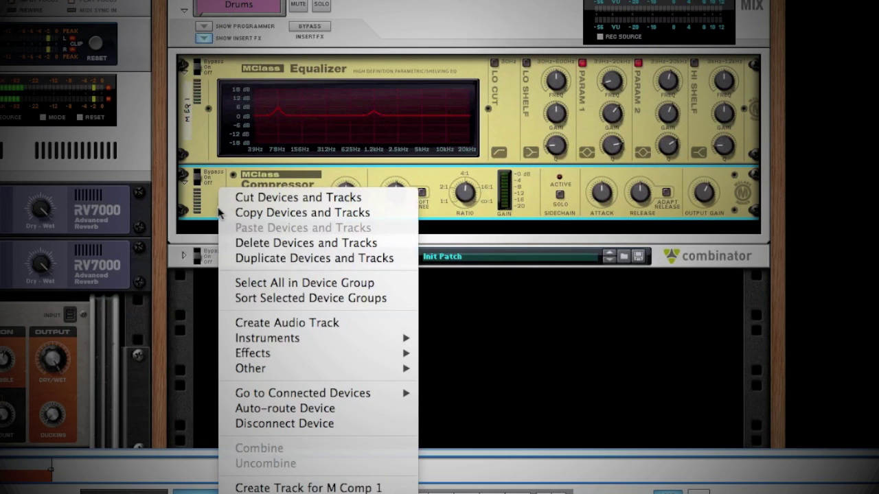
pyautogui.moveTo(283, 352)
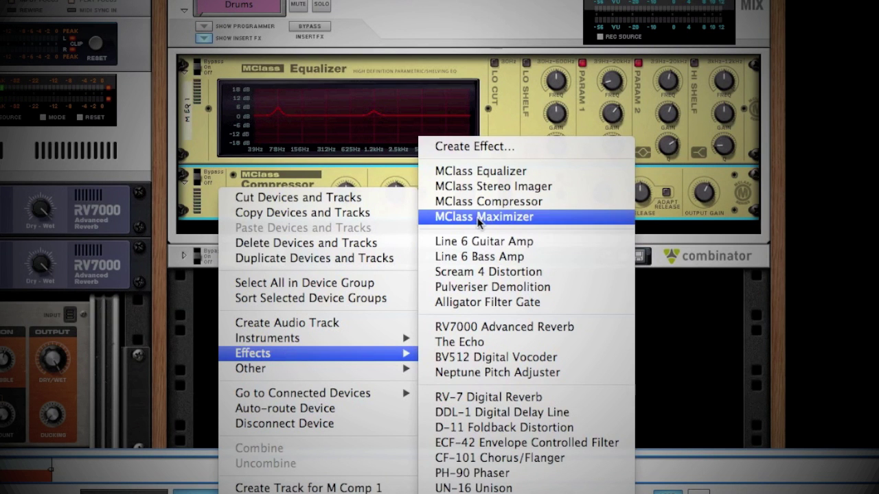
pyautogui.click(482, 187)
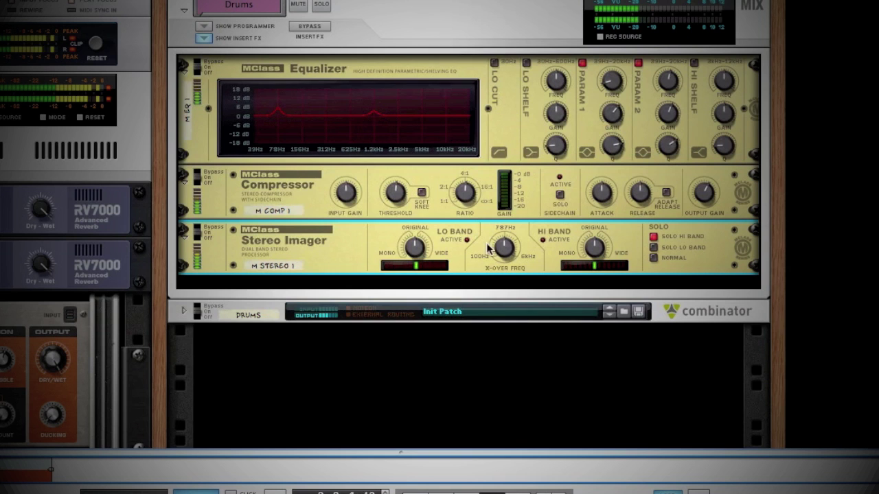
# Solo the imager's low band and lower the crossover frequency to 100 Hz
pyautogui.moveTo(506, 252)
pyautogui.moveTo(506, 252)
pyautogui.mouseDown()
pyautogui.moveTo(504, 267)
pyautogui.moveTo(506, 216)
pyautogui.moveTo(506, 249)
pyautogui.mouseUp()
pyautogui.click(653, 247)
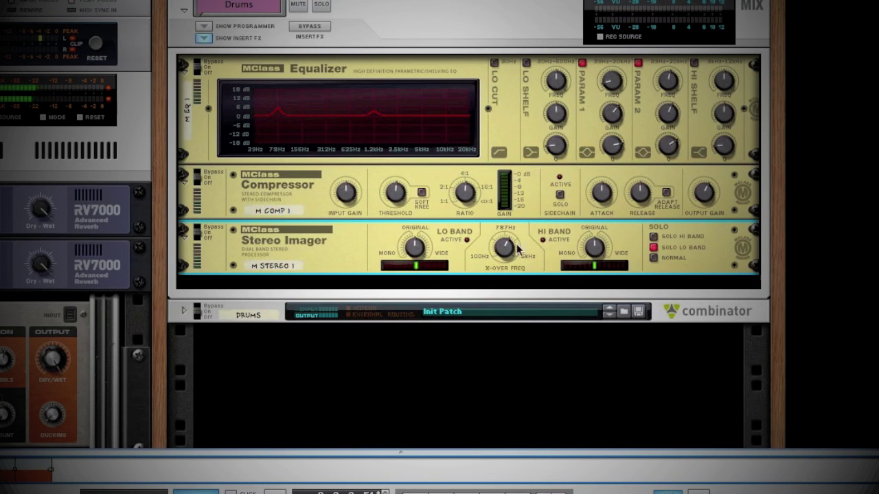
pyautogui.moveTo(507, 253)
pyautogui.mouseDown()
pyautogui.moveTo(506, 284)
pyautogui.moveTo(508, 242)
pyautogui.moveTo(509, 255)
pyautogui.mouseUp()
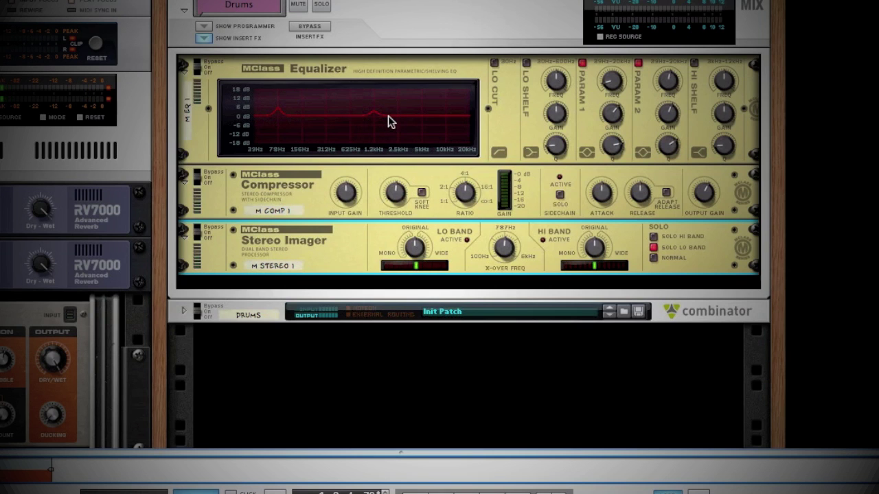
# Unsolo the imager, set crossover to 1.50 kHz, narrow the low band, and set high-band width to 49
pyautogui.click(652, 258)
pyautogui.moveTo(508, 256); pyautogui.dragTo(506, 250)
pyautogui.moveTo(415, 250); pyautogui.dragTo(421, 264)
pyautogui.moveTo(592, 255)
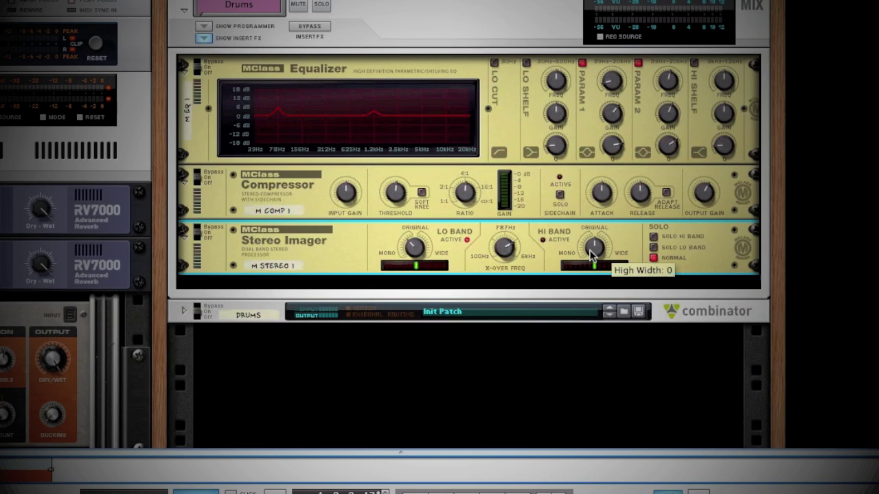
pyautogui.moveTo(591, 255); pyautogui.dragTo(599, 218)
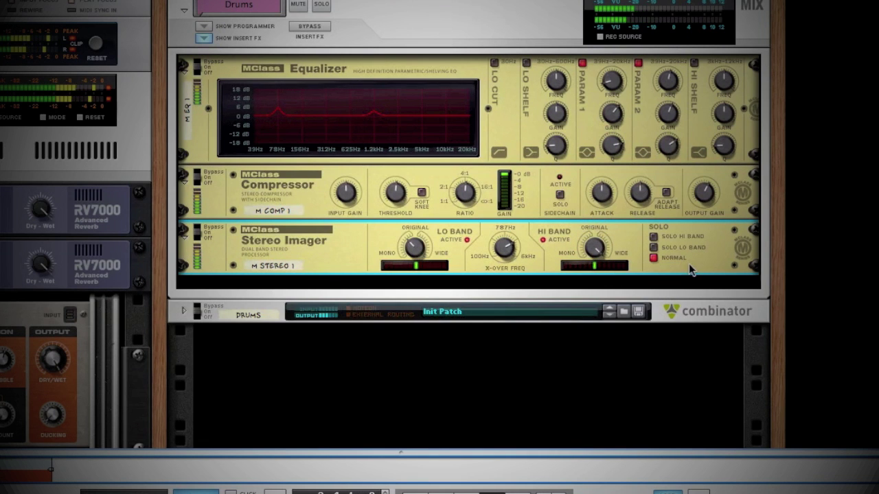
pyautogui.moveTo(595, 251); pyautogui.dragTo(591, 258)
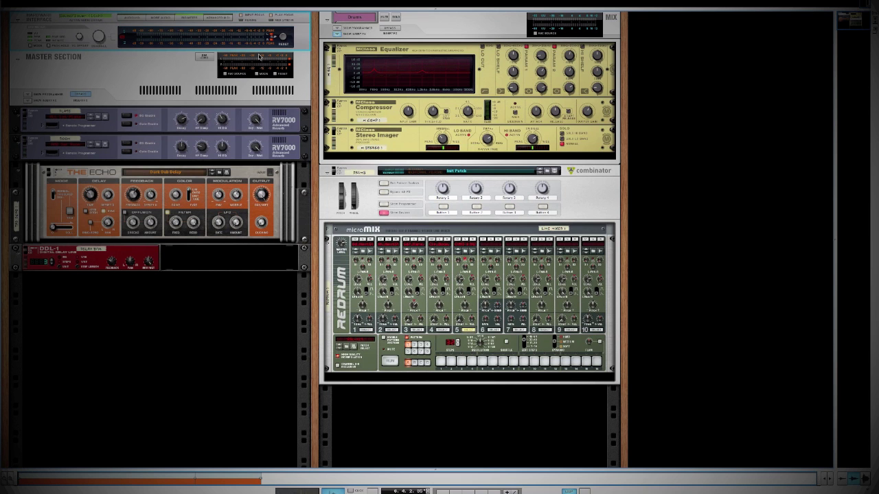
# Reroute the Master Section's red output cables into the Hardware Interface audio inputs for sampling
pyautogui.press('Tab')
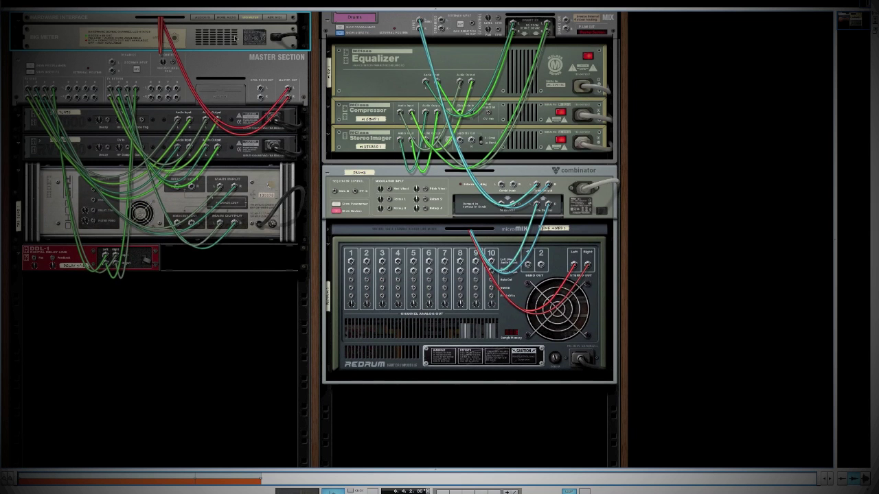
pyautogui.click(202, 17)
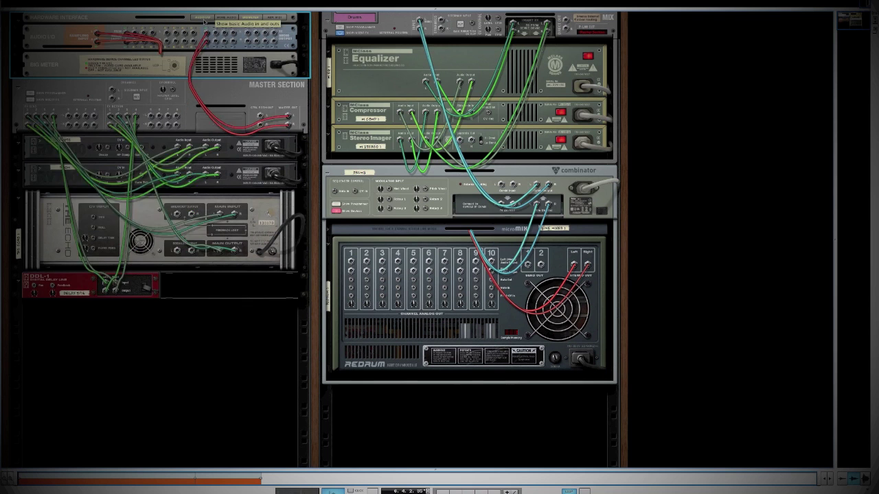
pyautogui.press('l')
pyautogui.press('l')
pyautogui.press('l')
pyautogui.press('l')
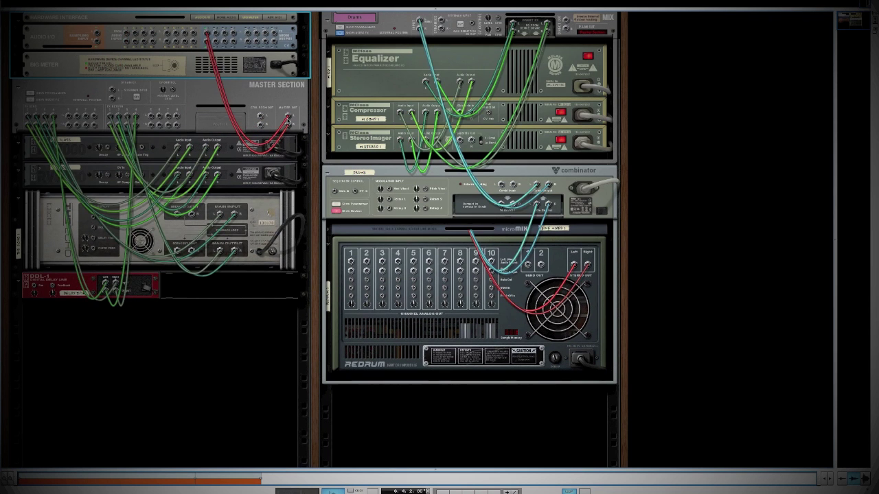
pyautogui.moveTo(206, 33); pyautogui.dragTo(98, 35)
pyautogui.moveTo(206, 41); pyautogui.dragTo(99, 43)
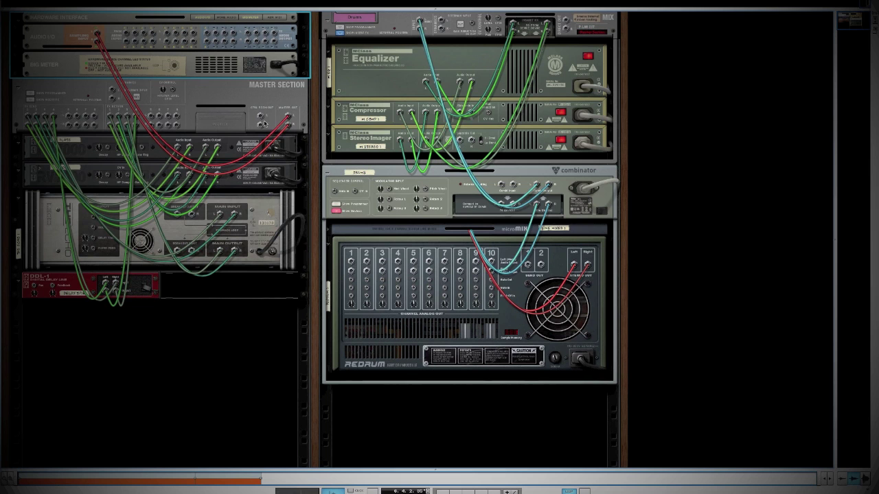
pyautogui.moveTo(261, 122); pyautogui.dragTo(208, 33)
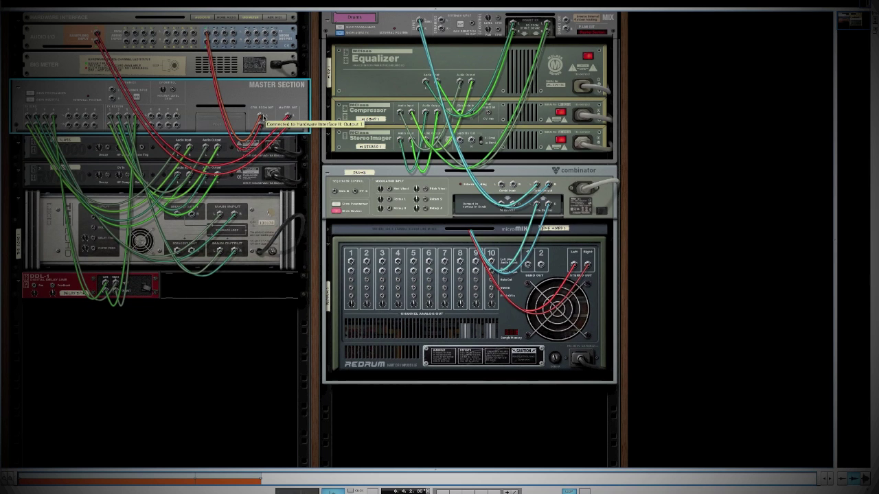
pyautogui.press('Tab')
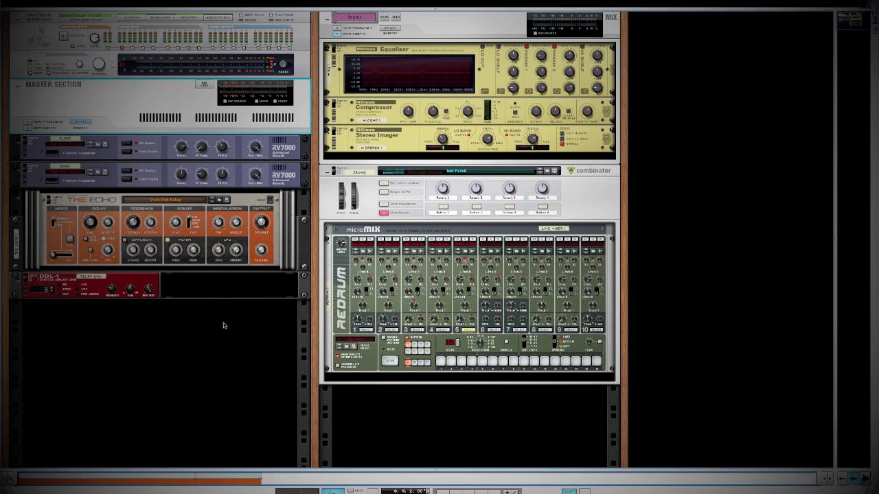
# Add a Kong Drum Designer to the rack
pyautogui.rightClick(194, 328)
pyautogui.moveTo(226, 368)
pyautogui.click(315, 438)
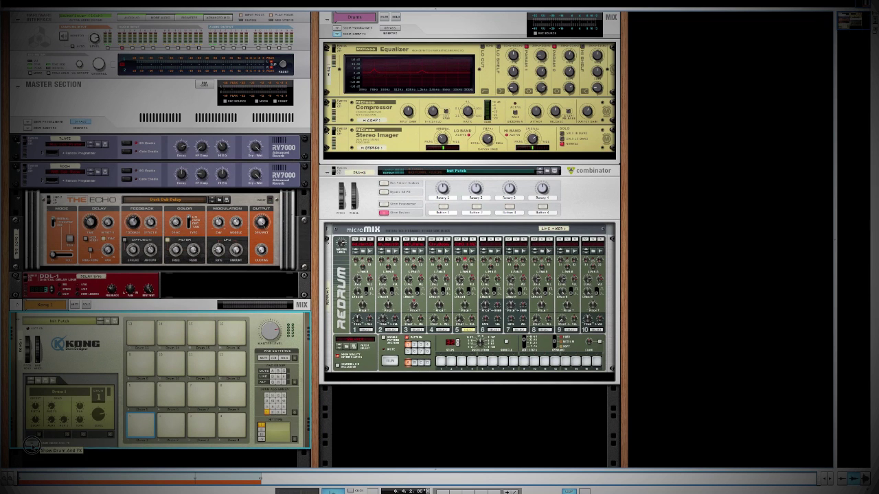
# Load an NN-Nano into Kong's drum module slot and select the Redrum
pyautogui.click(32, 445)
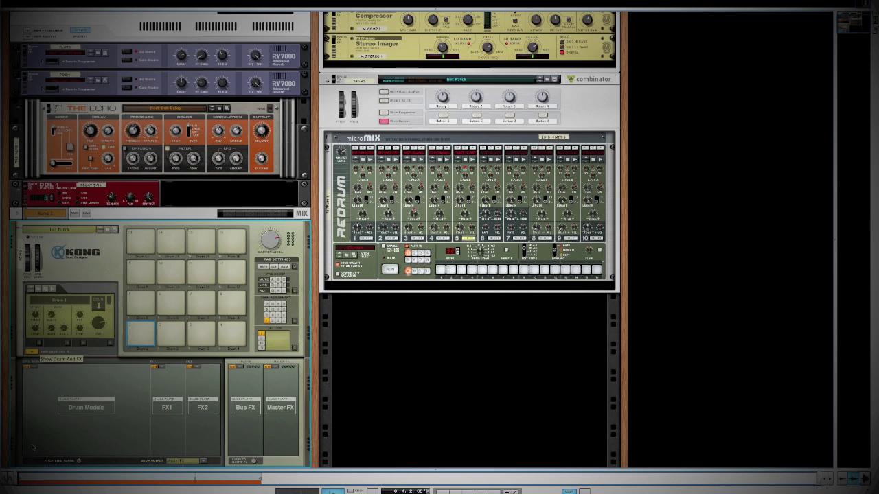
pyautogui.click(33, 366)
pyautogui.click(49, 382)
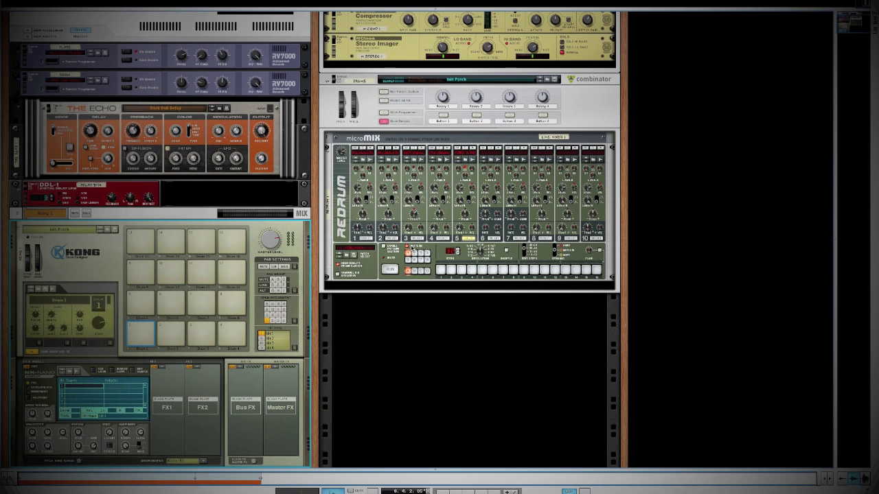
pyautogui.click(469, 238)
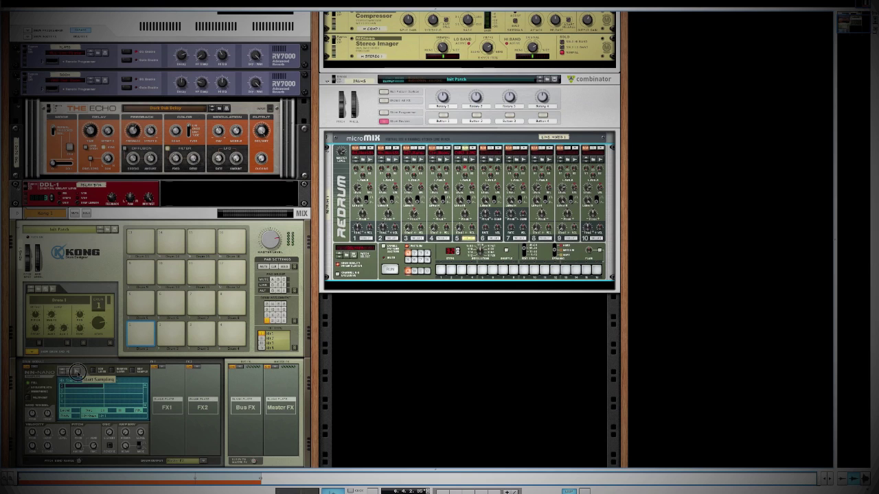
# Sample Redrum's Drum 5 crash into the NN-Nano and open the recording in the sample editor
pyautogui.click(77, 371)
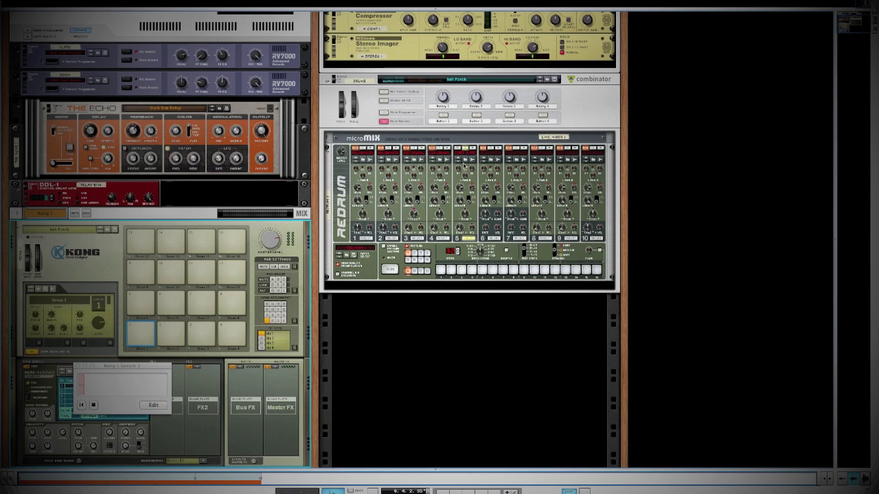
pyautogui.click(476, 150)
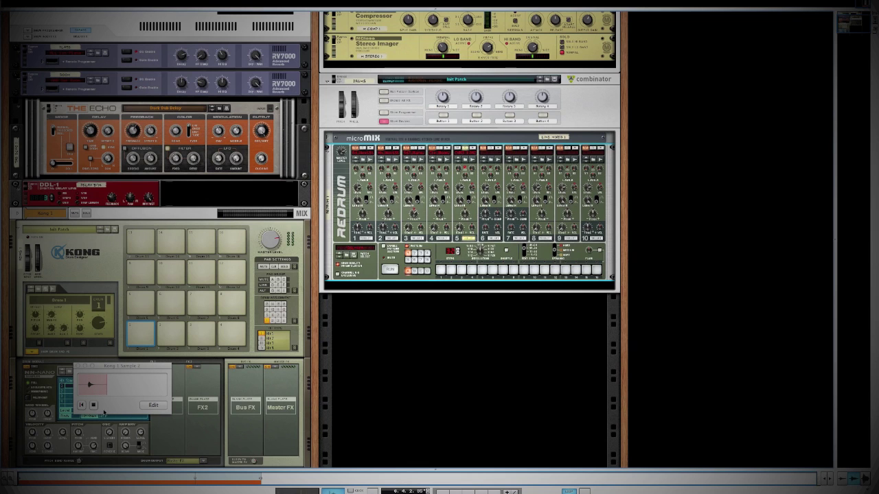
pyautogui.click(153, 405)
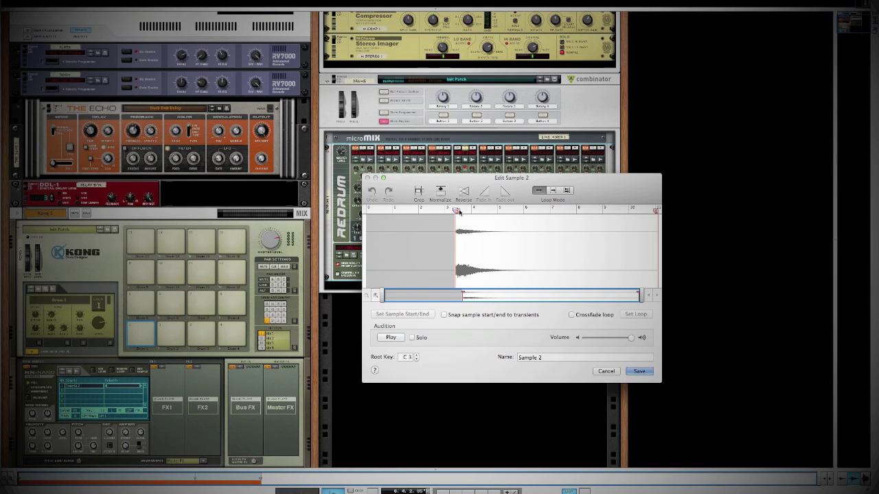
# Crop the crash sample to its start and end markers, then normalize and reverse it
pyautogui.moveTo(458, 212)
pyautogui.mouseDown()
pyautogui.moveTo(469, 210)
pyautogui.moveTo(460, 214)
pyautogui.mouseUp()
pyautogui.moveTo(655, 210); pyautogui.dragTo(535, 214)
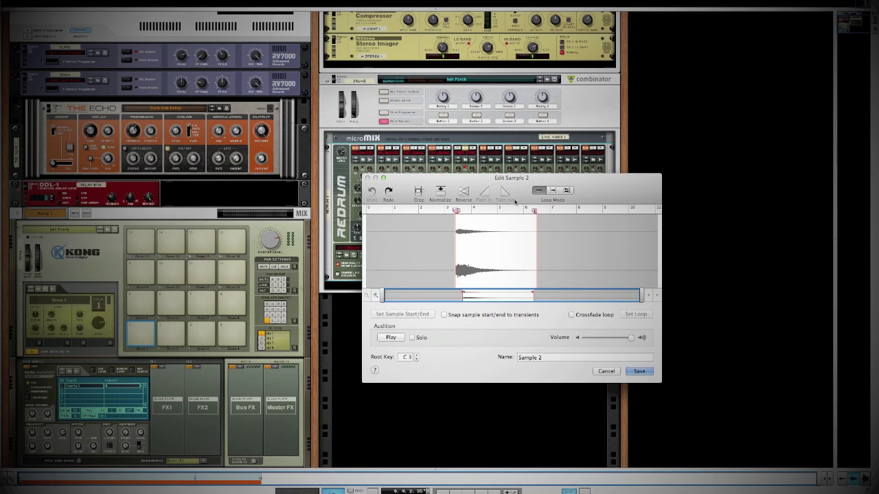
pyautogui.click(420, 193)
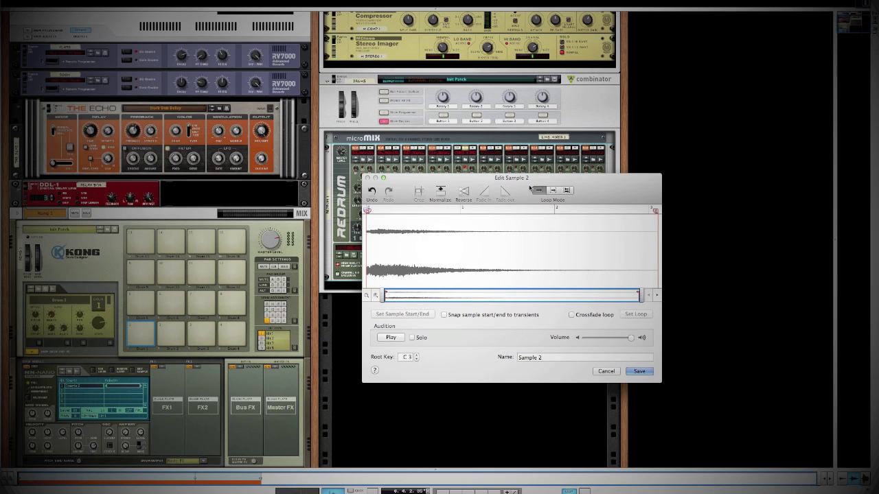
pyautogui.click(441, 193)
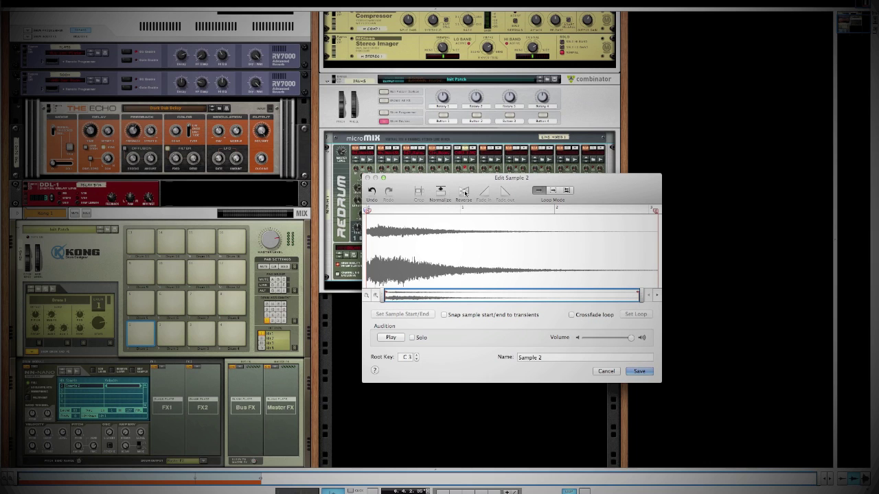
pyautogui.click(464, 193)
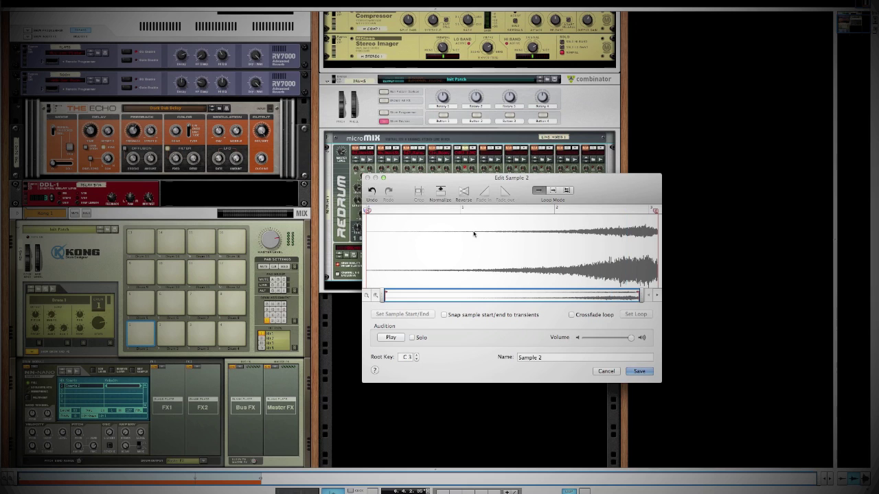
# Name the sample 'Reverse Crash' and save it
pyautogui.click(533, 357)
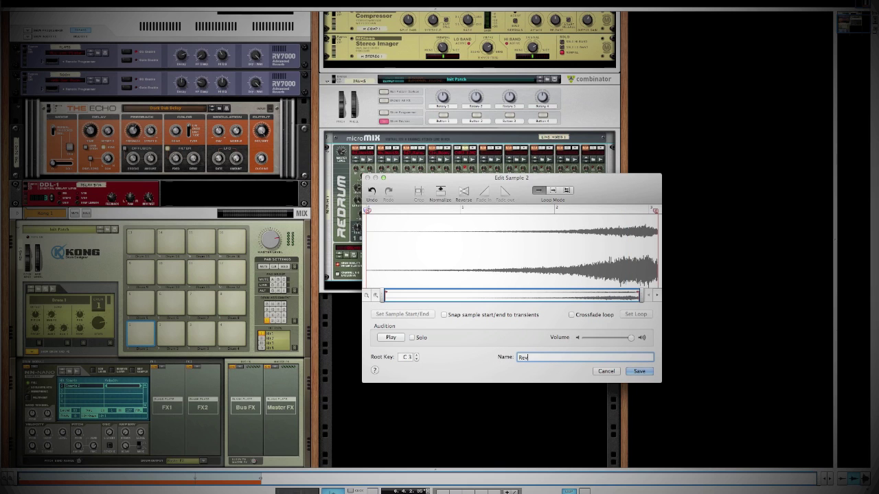
pyautogui.write('rse Crash')
pyautogui.click(644, 373)
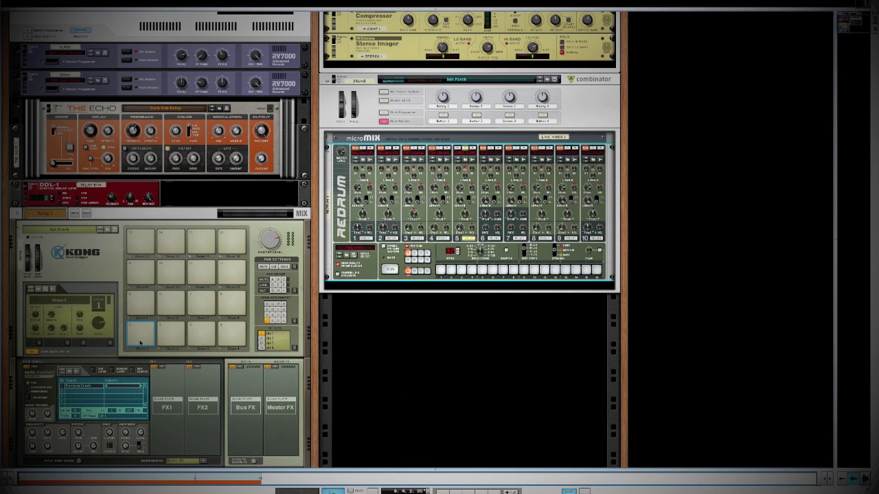
# Play Kong's bottom-left pad to hear the Reverse Crash sample
pyautogui.click(138, 337)
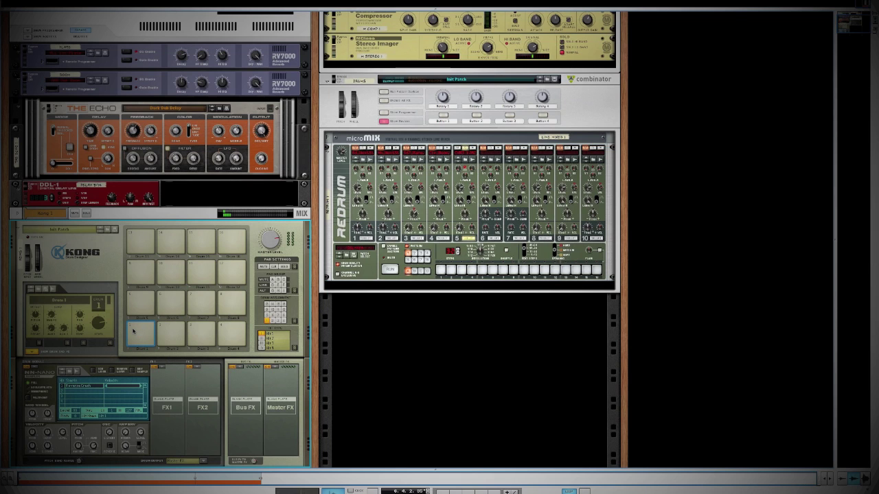